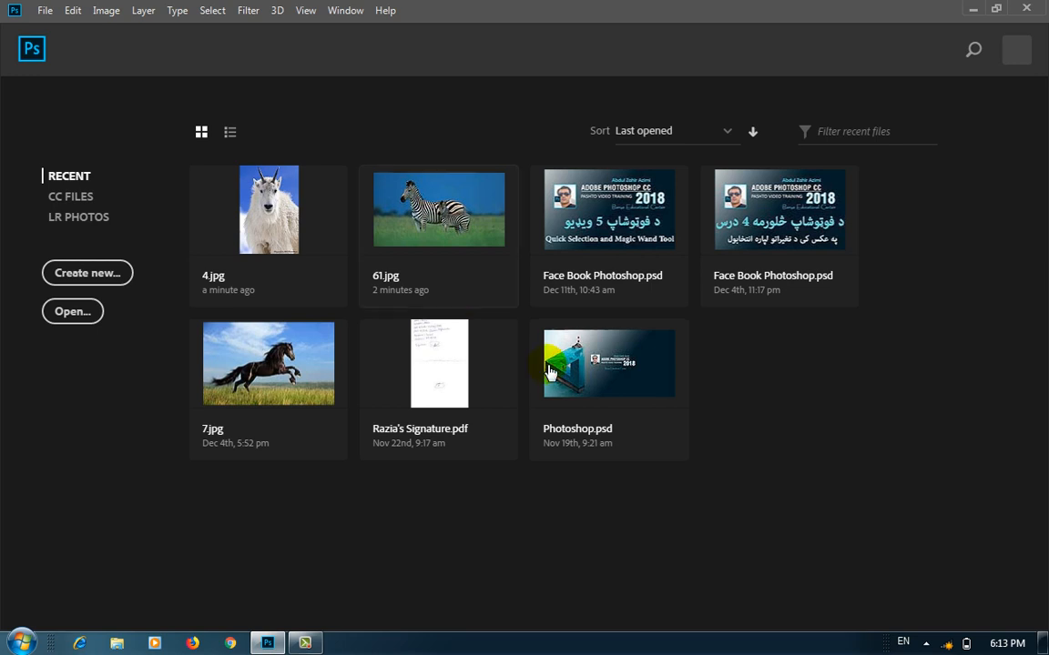
Open the recent image 61.jpg and display its layer list
left_click(443, 232)
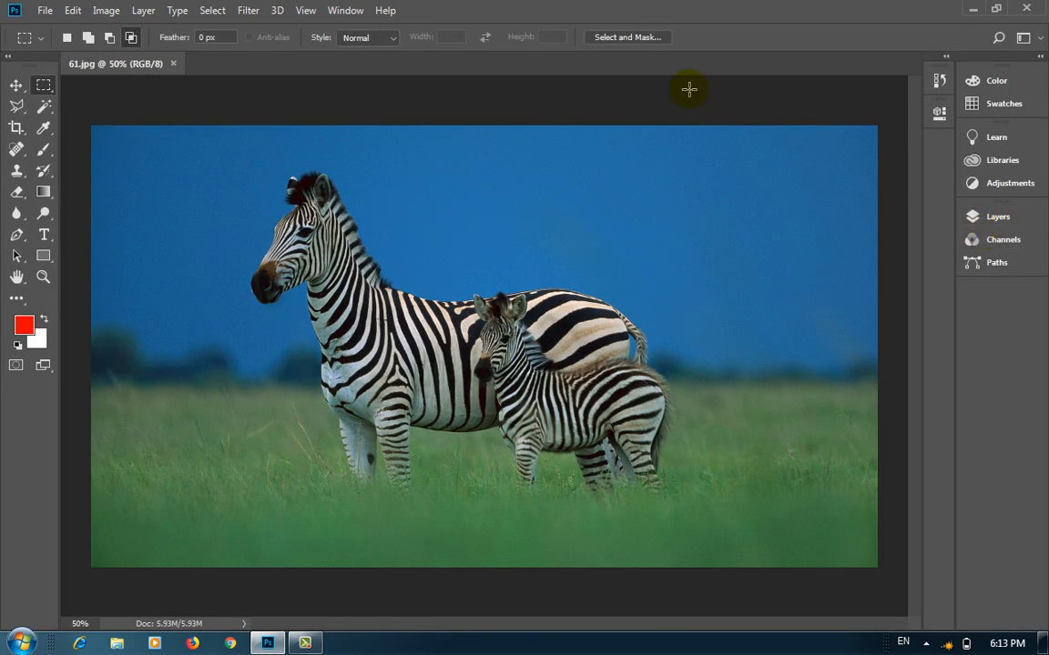
left_click(985, 217)
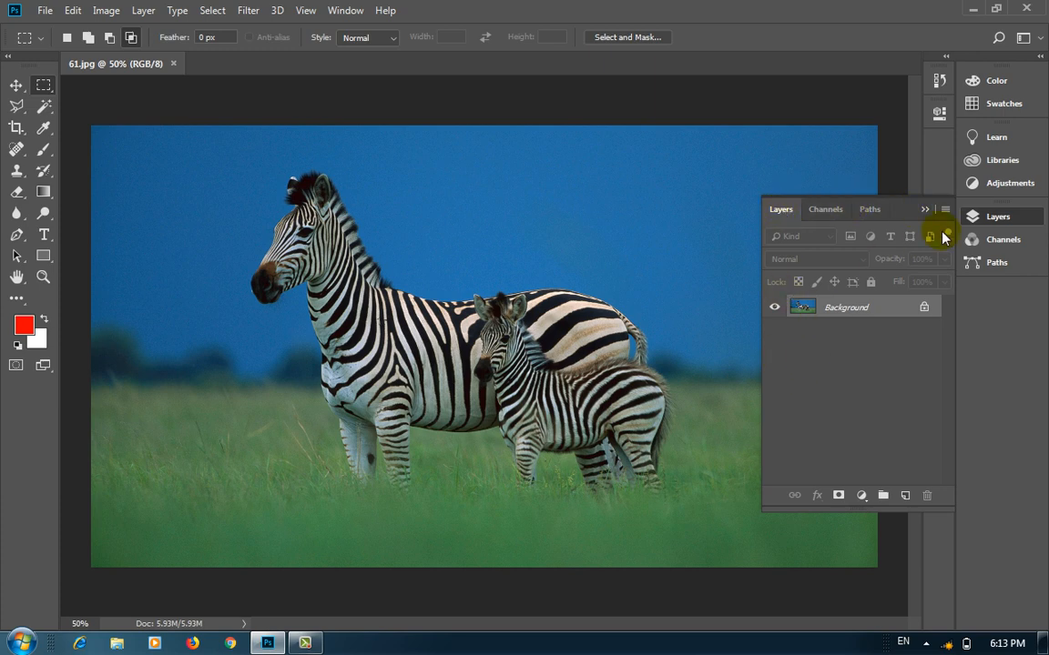
left_click(923, 210)
left_click(339, 12)
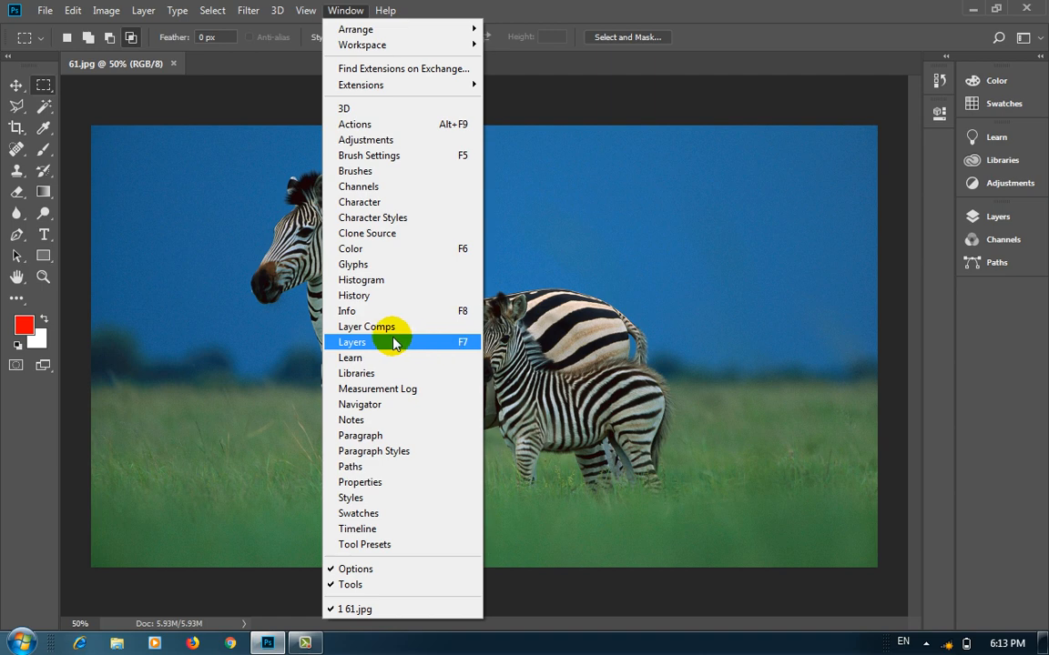
left_click(459, 351)
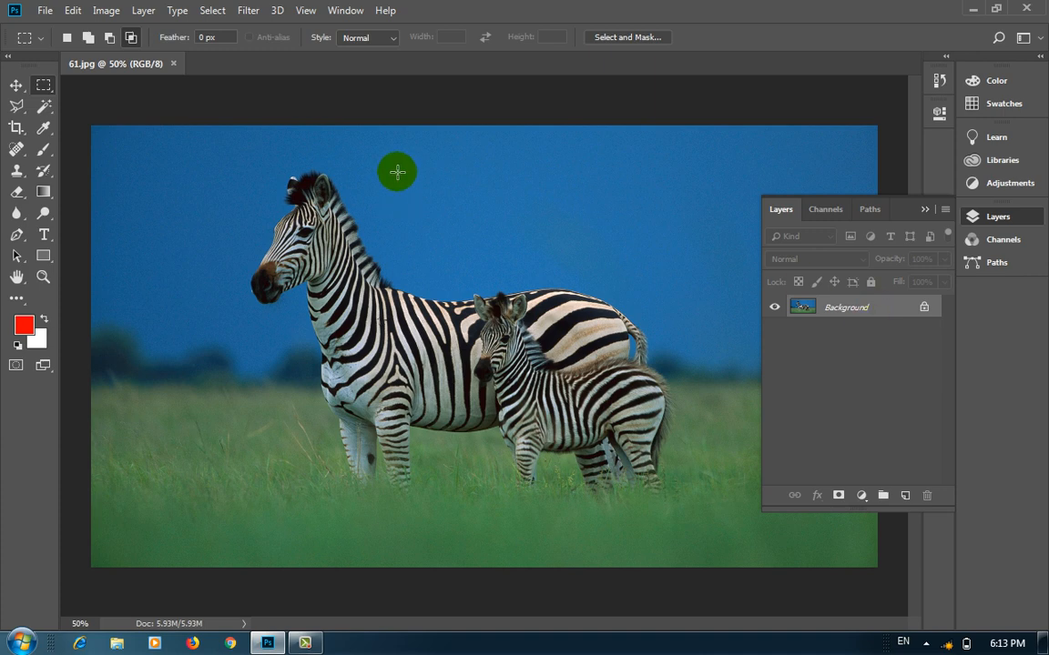
Open 4.jpg as a second document and compare the zebra and goat images
left_click(45, 10)
left_click(60, 45)
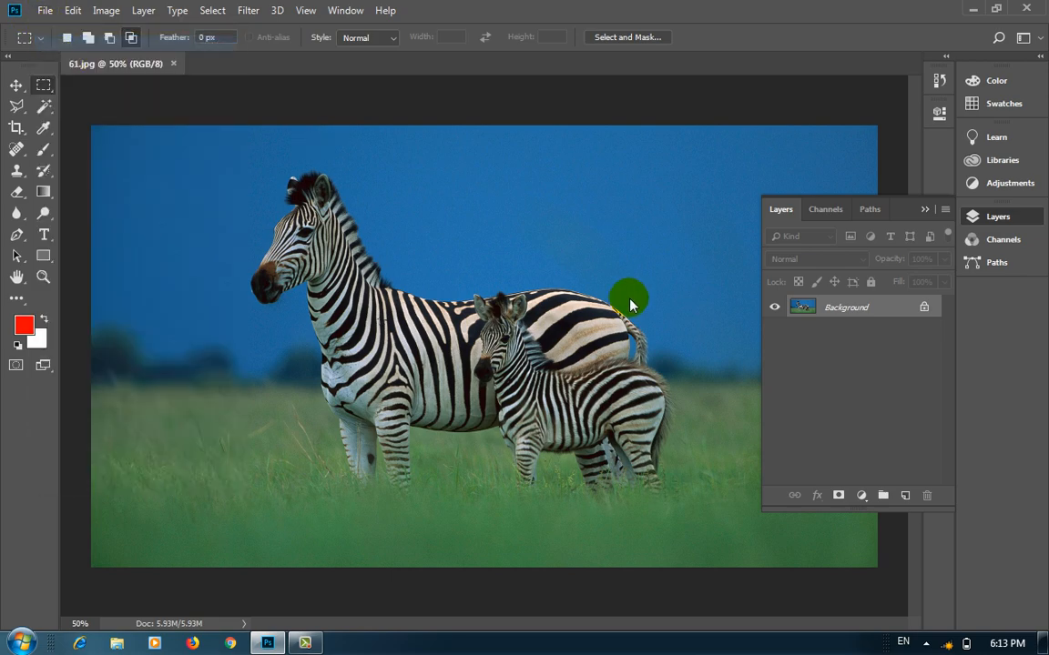
double_click(695, 266)
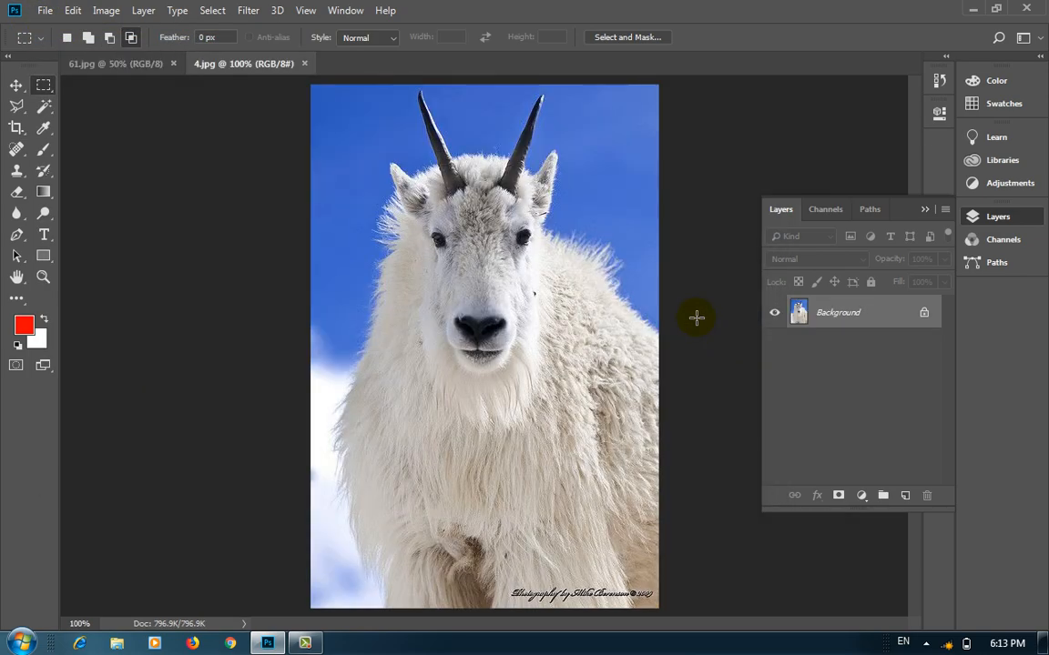
left_click(136, 64)
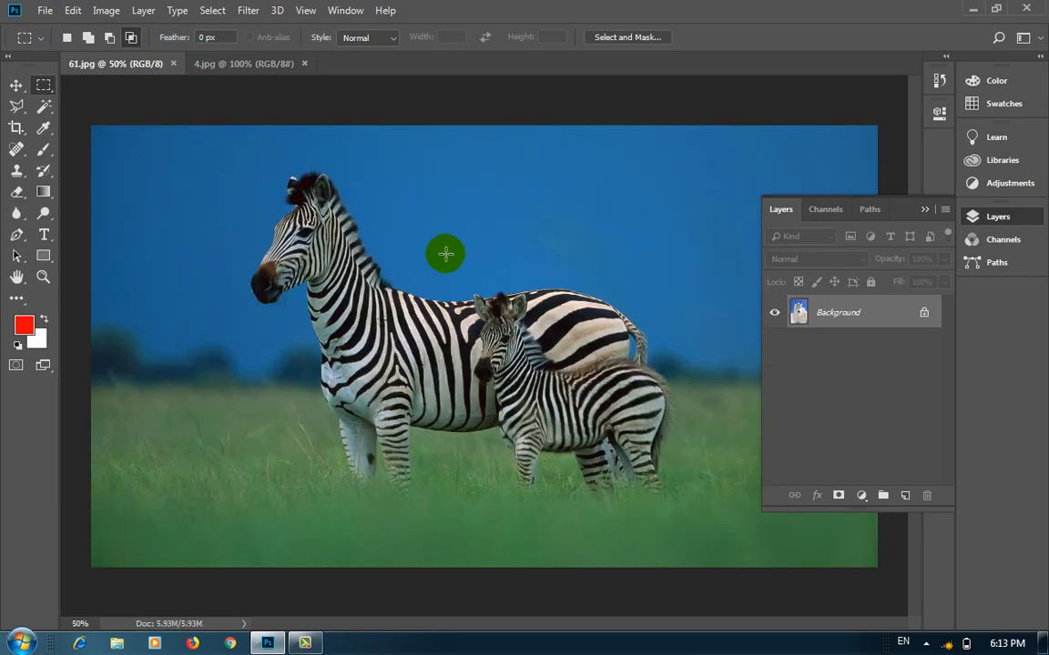
left_click(277, 70)
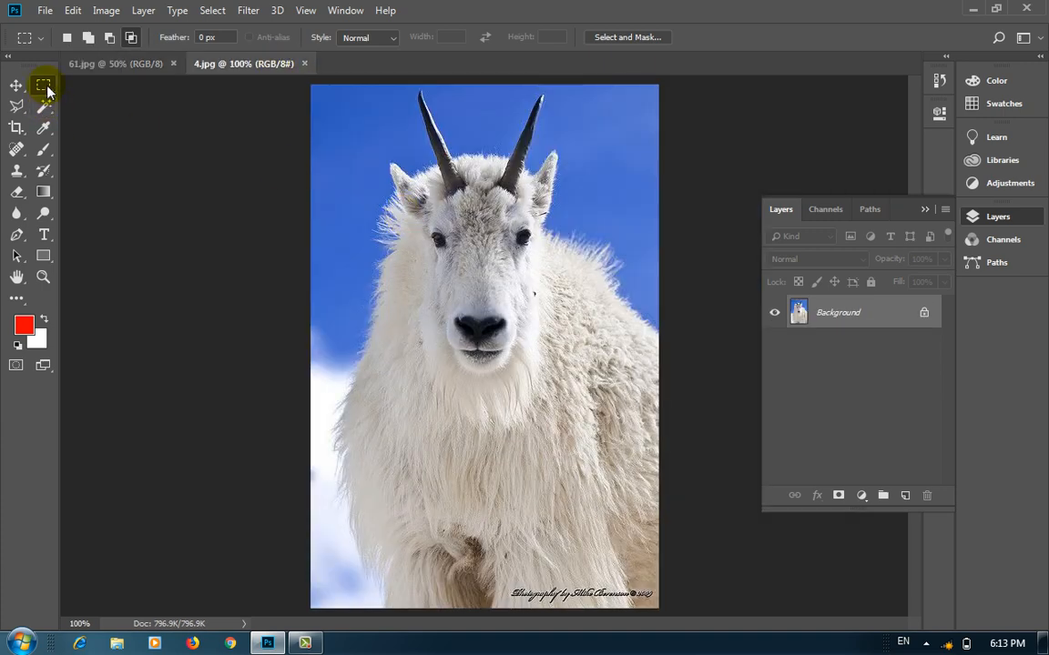
left_click(443, 257)
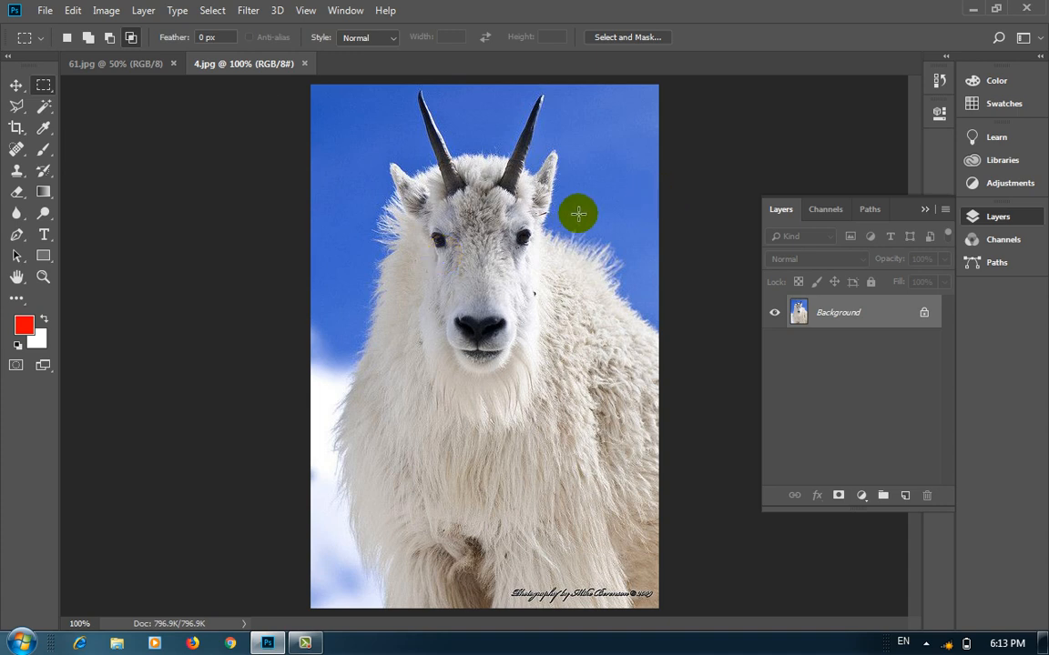
Copy the goat picture from a floating 4.jpg window into 61.jpg as a new layer, and dock 4.jpg again
left_click_drag(248, 68, 402, 145)
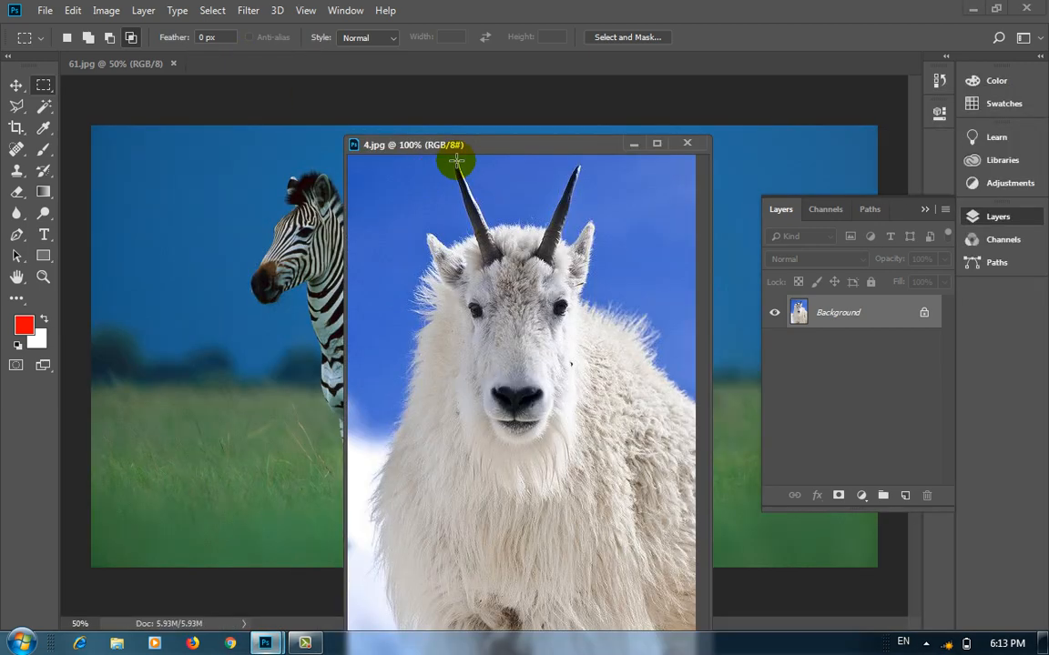
left_click(17, 85)
left_click_drag(492, 303, 266, 275)
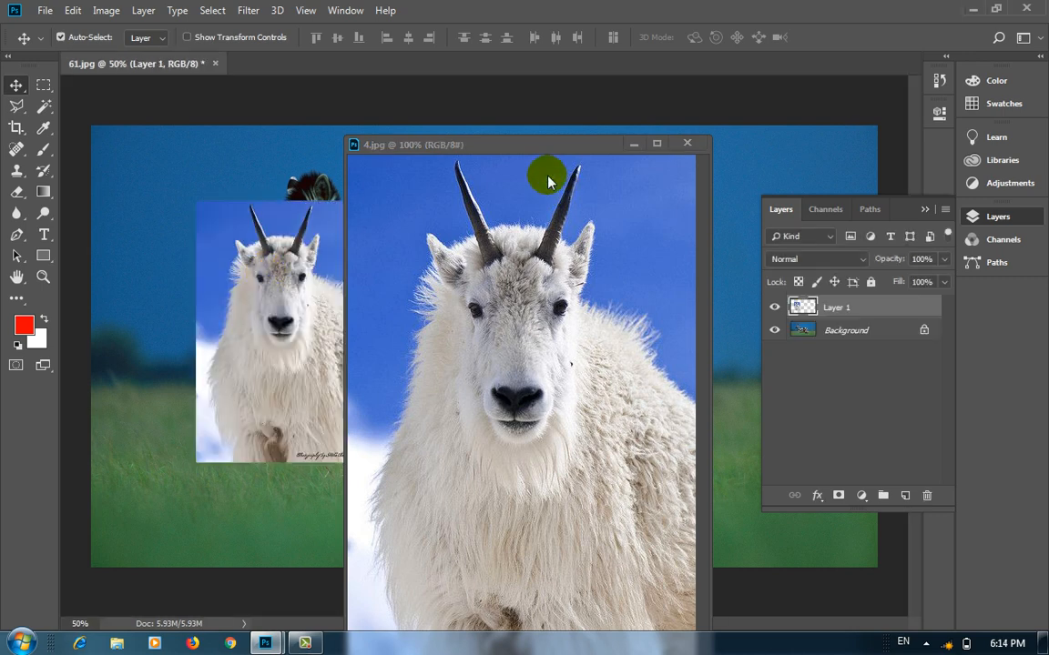
left_click_drag(538, 147, 581, 74)
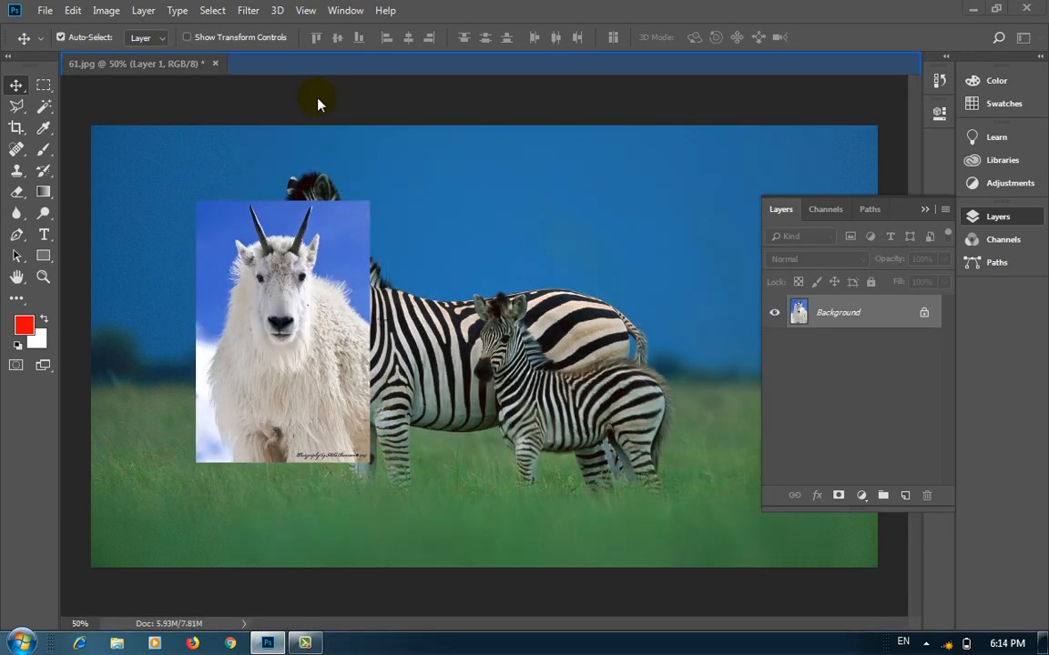
left_click(140, 65)
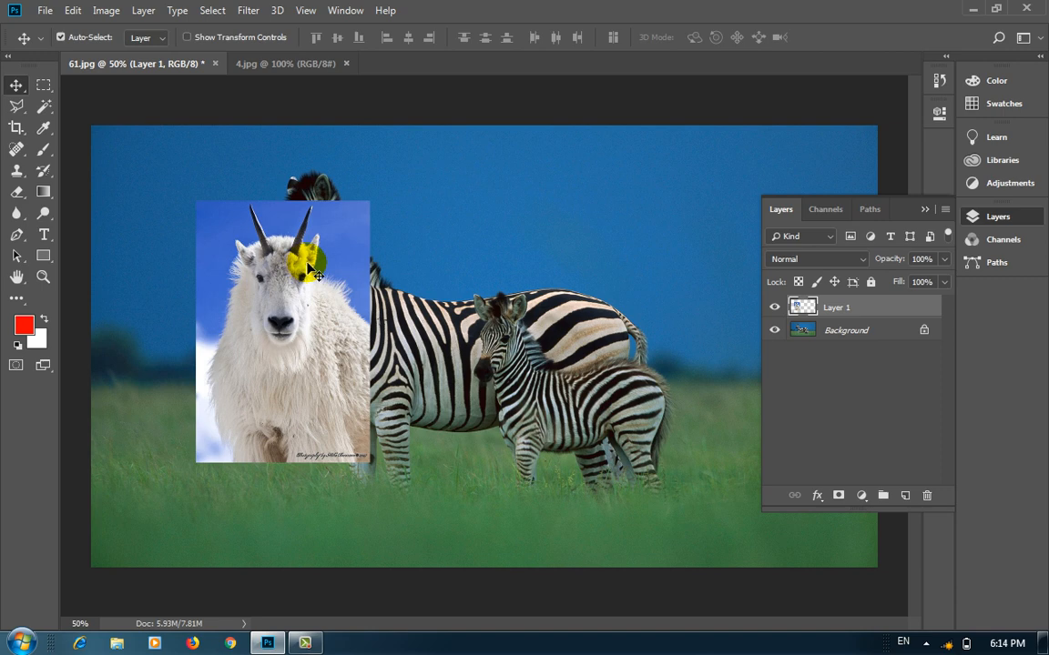
Move the goat picture over the zebras and alternate the active layer between Background and Layer 1
left_click_drag(299, 261, 456, 225)
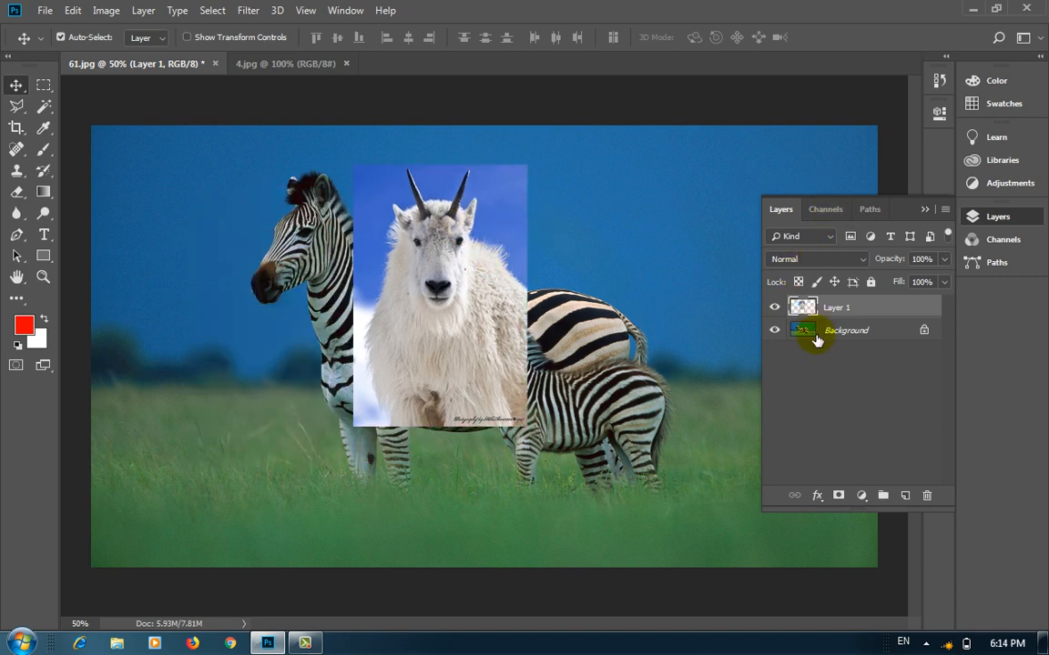
left_click_drag(487, 276, 597, 274)
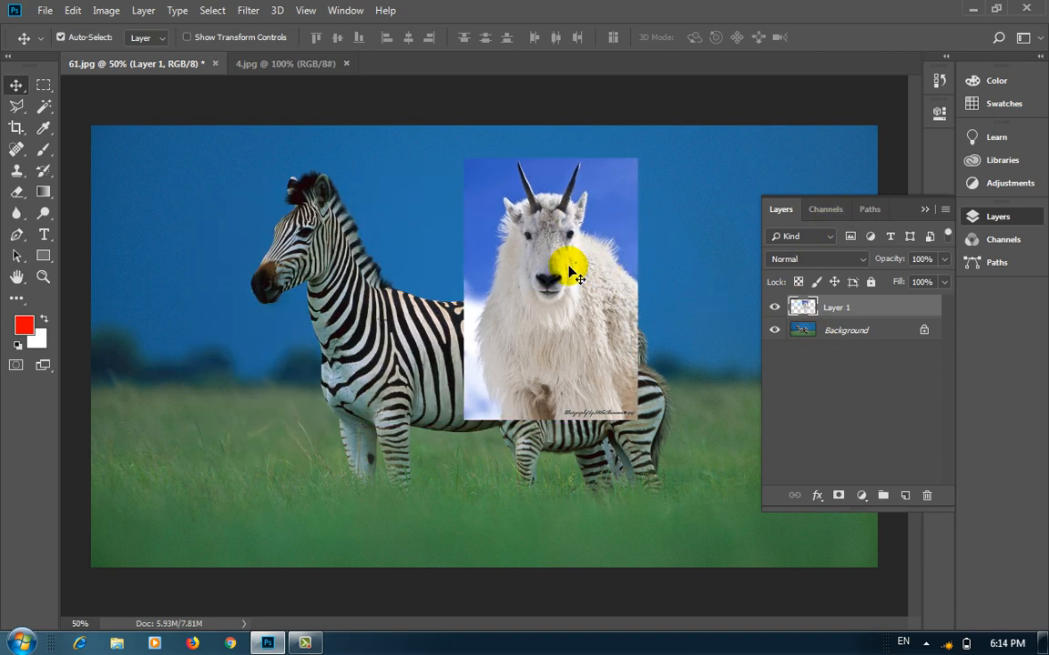
left_click(842, 329)
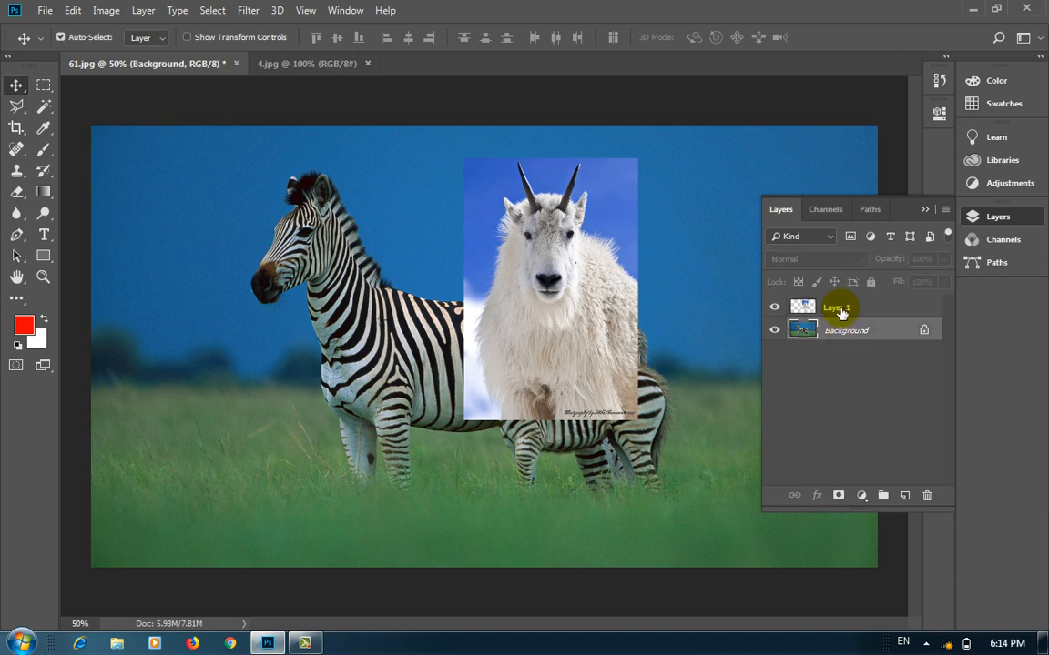
left_click(837, 307)
left_click(835, 328)
left_click(839, 311)
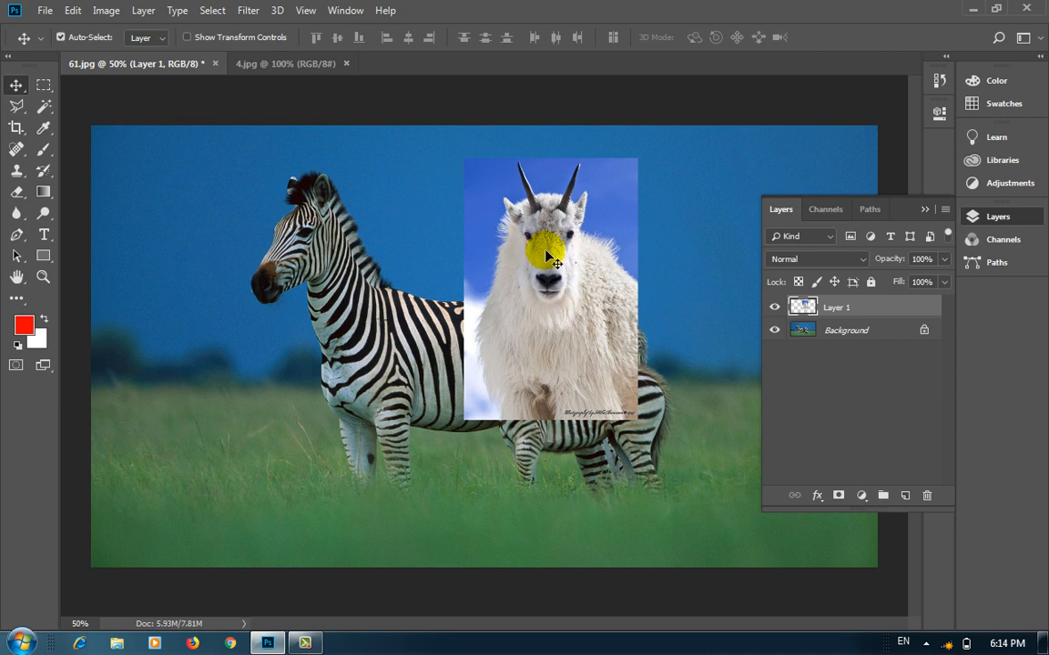
Reposition the goat picture over the hindquarters of the zebra foal, dismissing the Windows color scheme prompt
left_click_drag(550, 260, 315, 301)
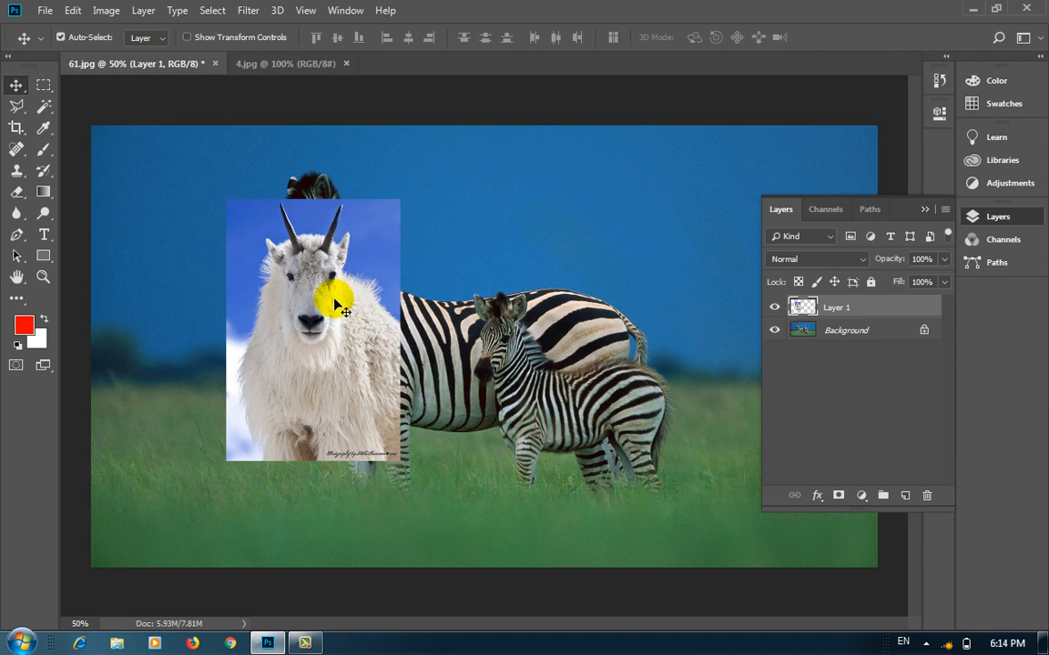
left_click_drag(343, 293, 580, 260)
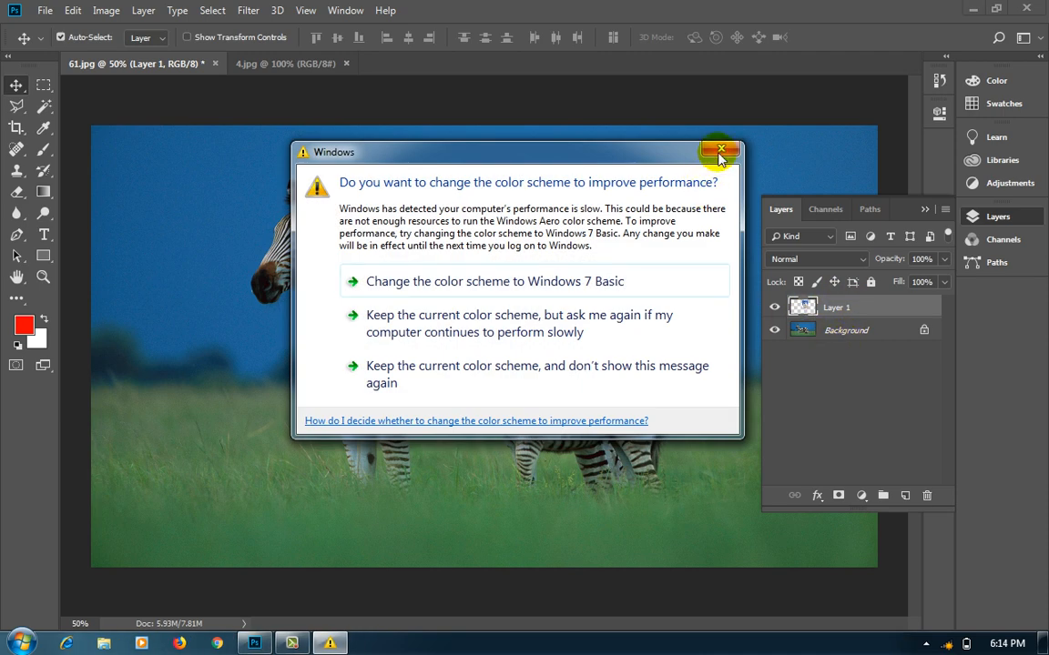
left_click(719, 153)
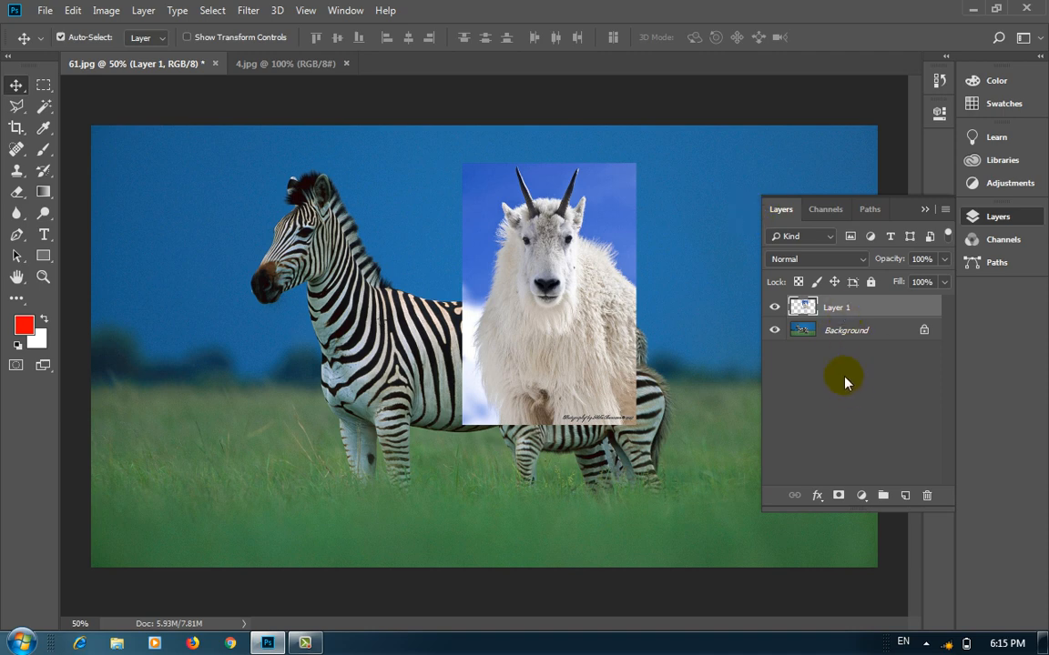
left_click_drag(536, 238, 627, 279)
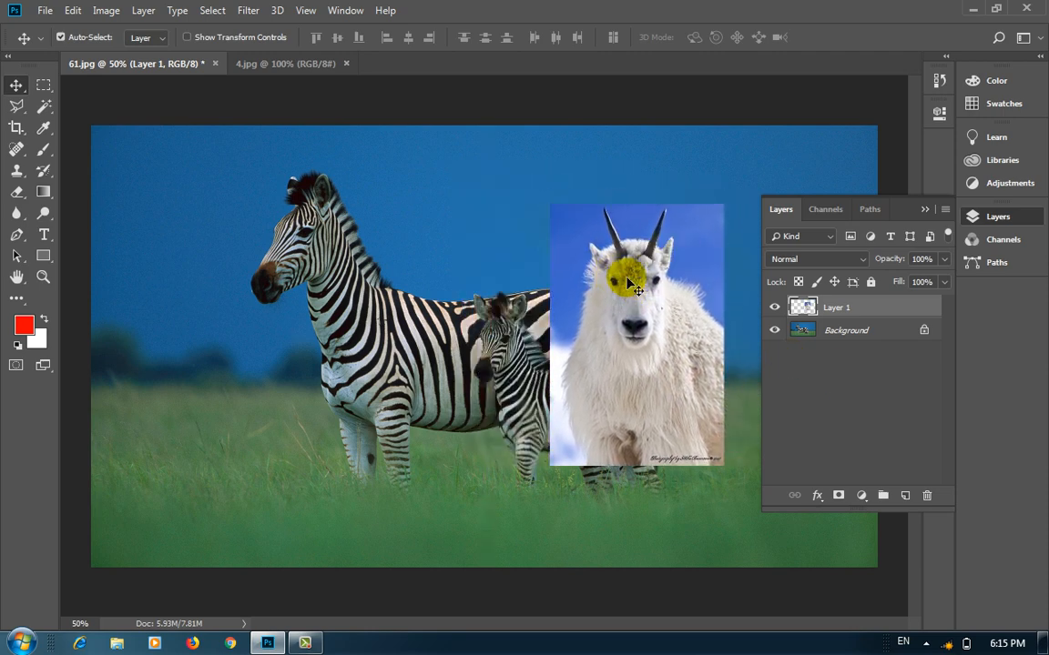
Delete the blue sky around the goat on Layer 1 using Magic Wand selections with tolerance 32, and clear the selection
left_click_drag(43, 106, 117, 131)
left_click(702, 224)
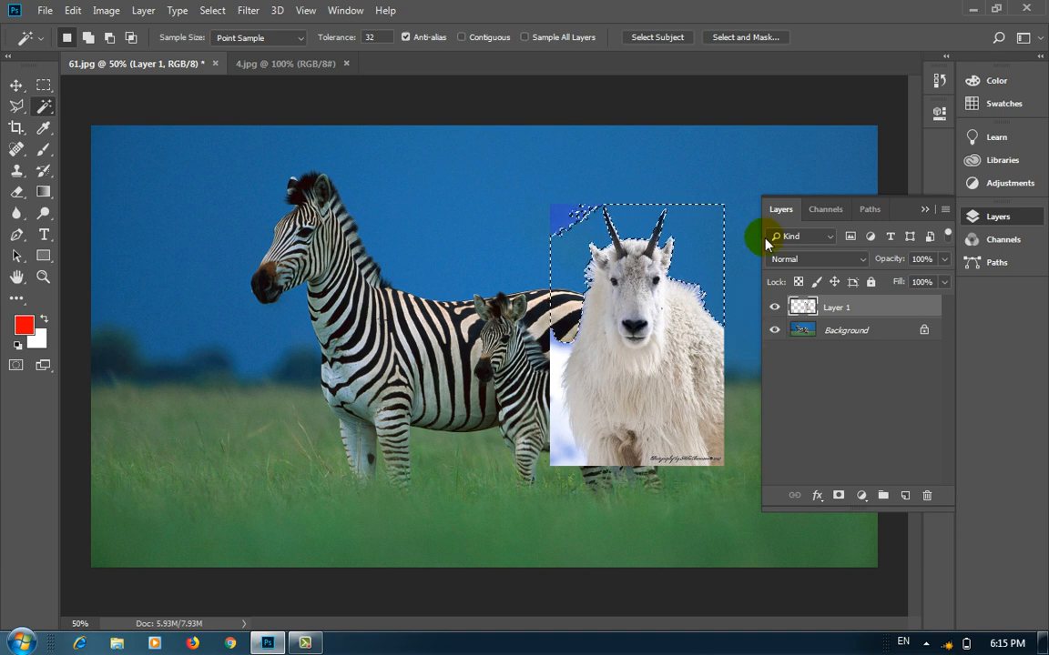
key("ctrl+d")
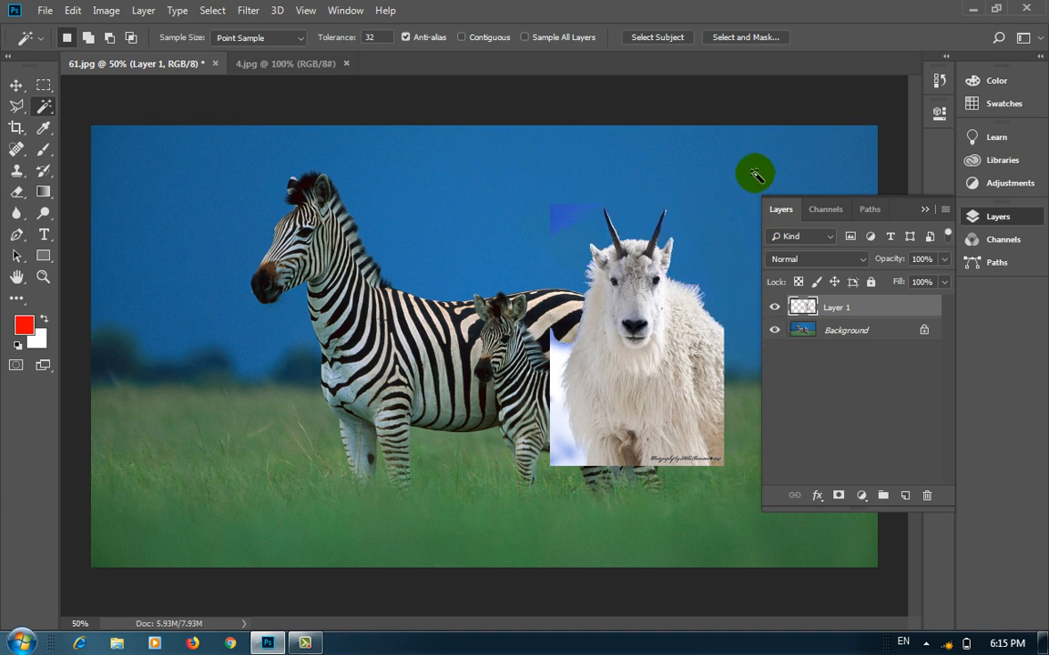
left_click(570, 226)
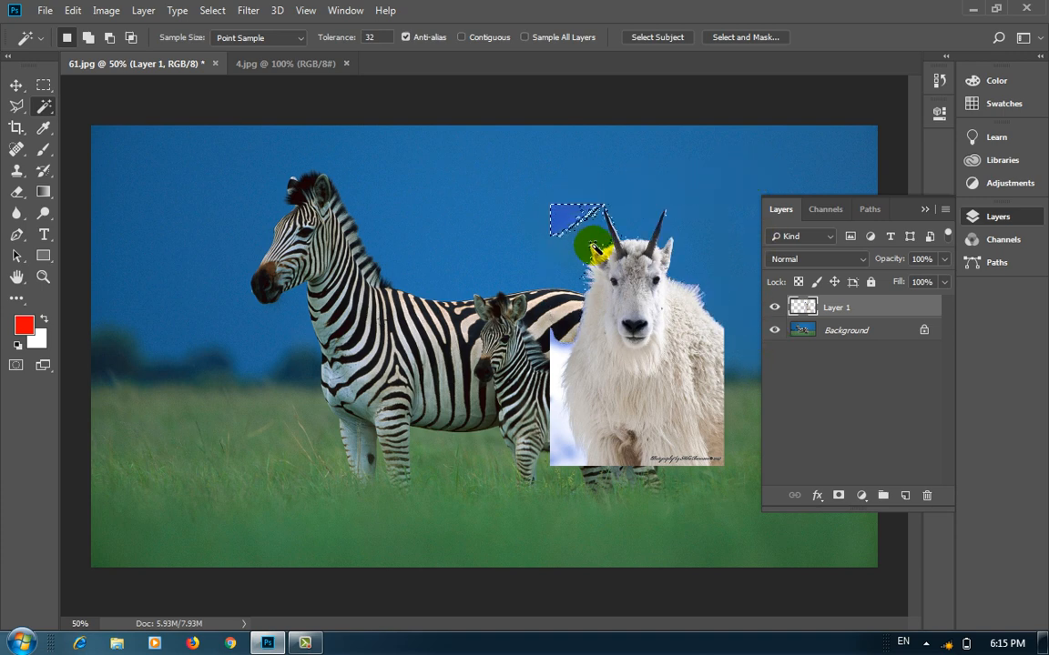
key("ctrl+d")
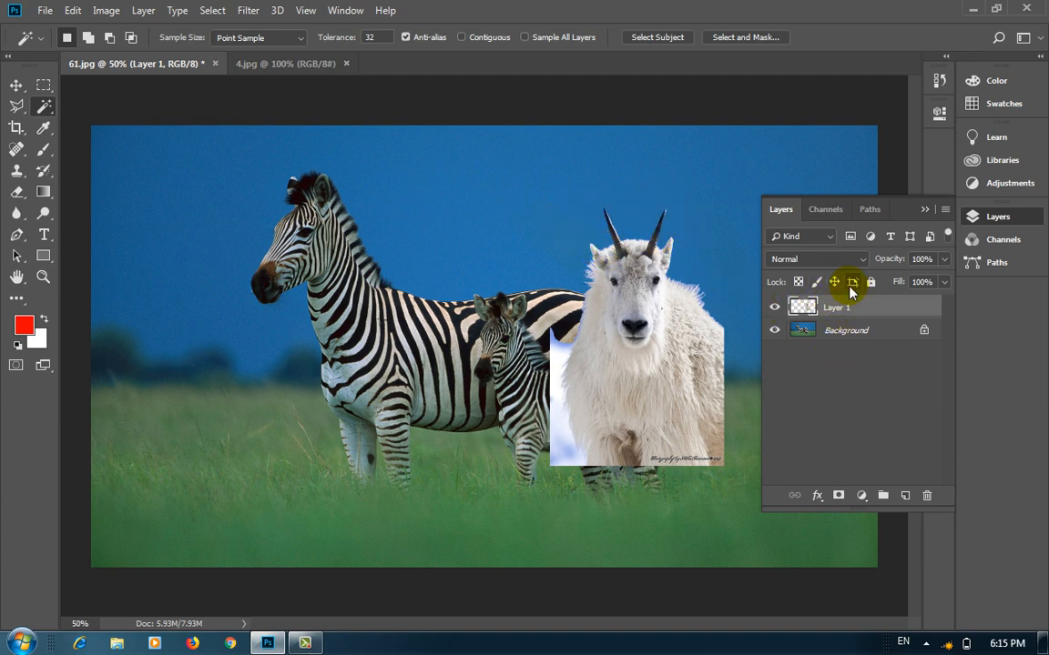
Shrink the goat on Layer 1 with Free Transform and place it in the grass near the photo's lower-left corner
key("ctrl+t")
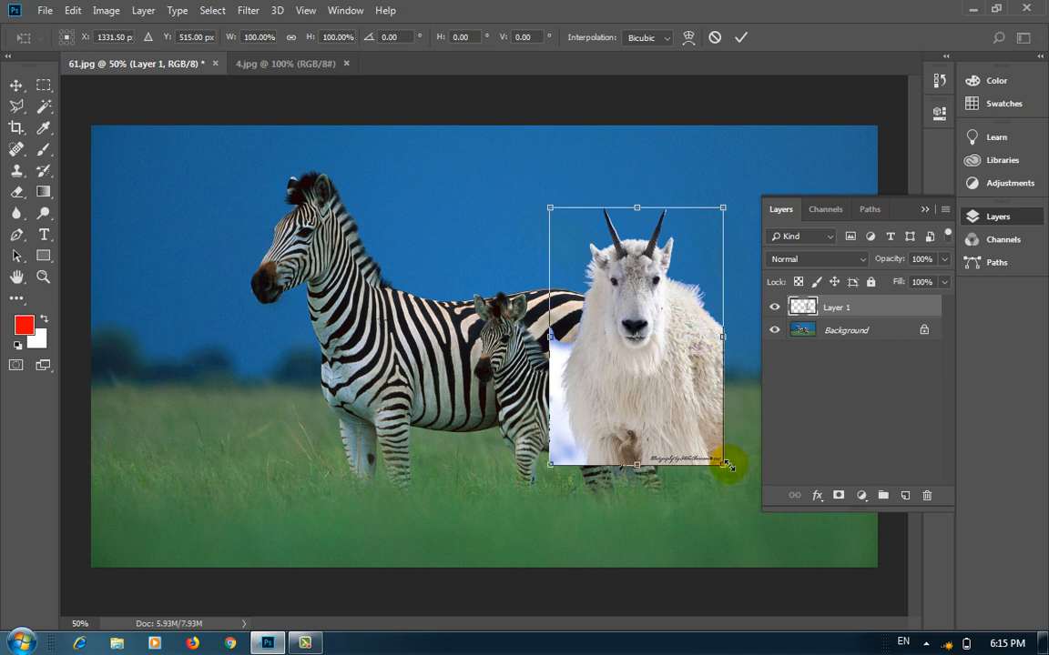
left_click_drag(725, 464, 188, 507)
key("Return")
key("w")
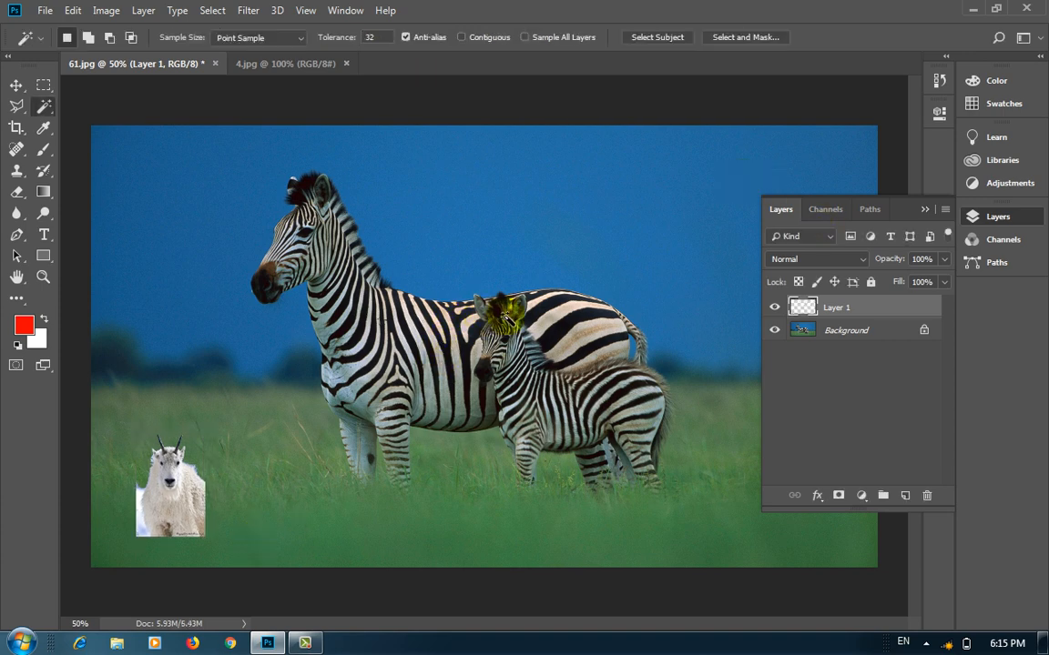
Test the Move tool's Auto-Select by picking the zebra photo and the goat alternately on the canvas
left_click(17, 85)
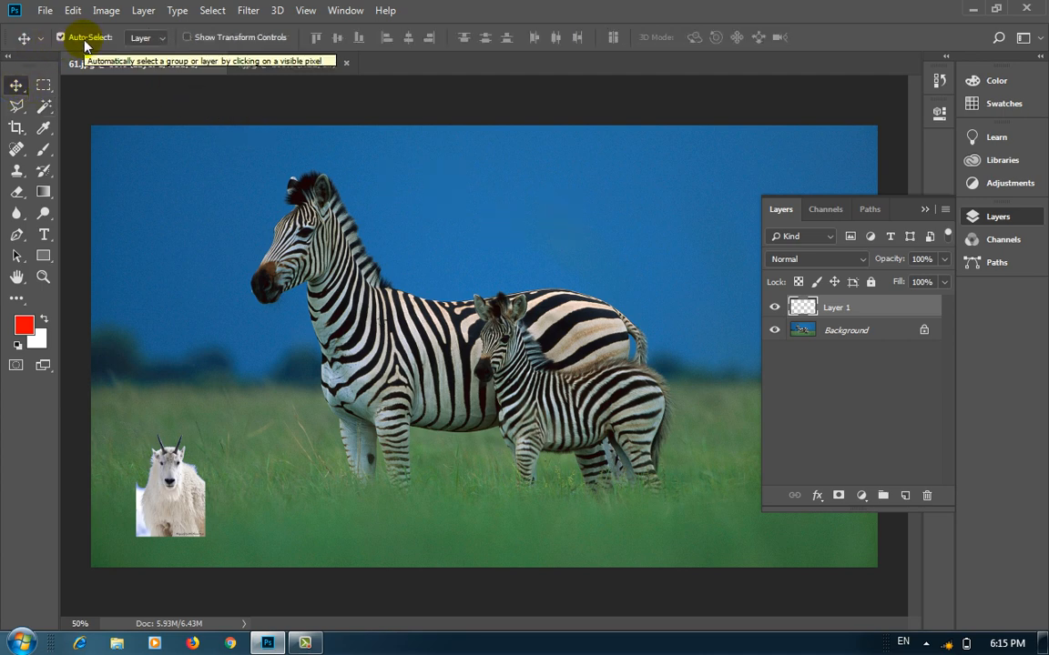
left_click(569, 244)
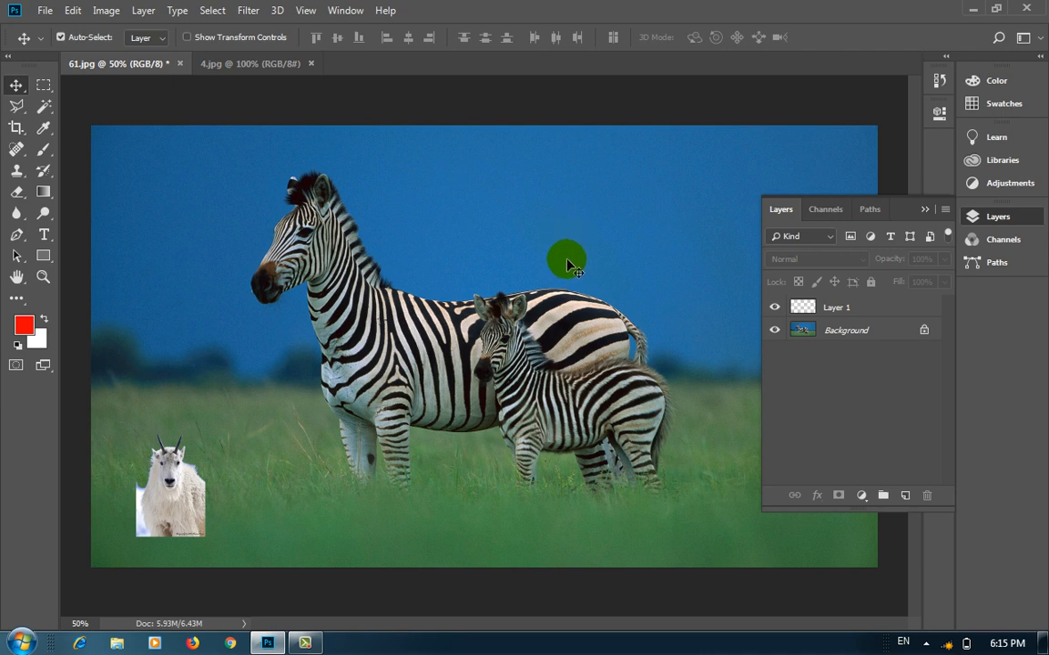
left_click(159, 507)
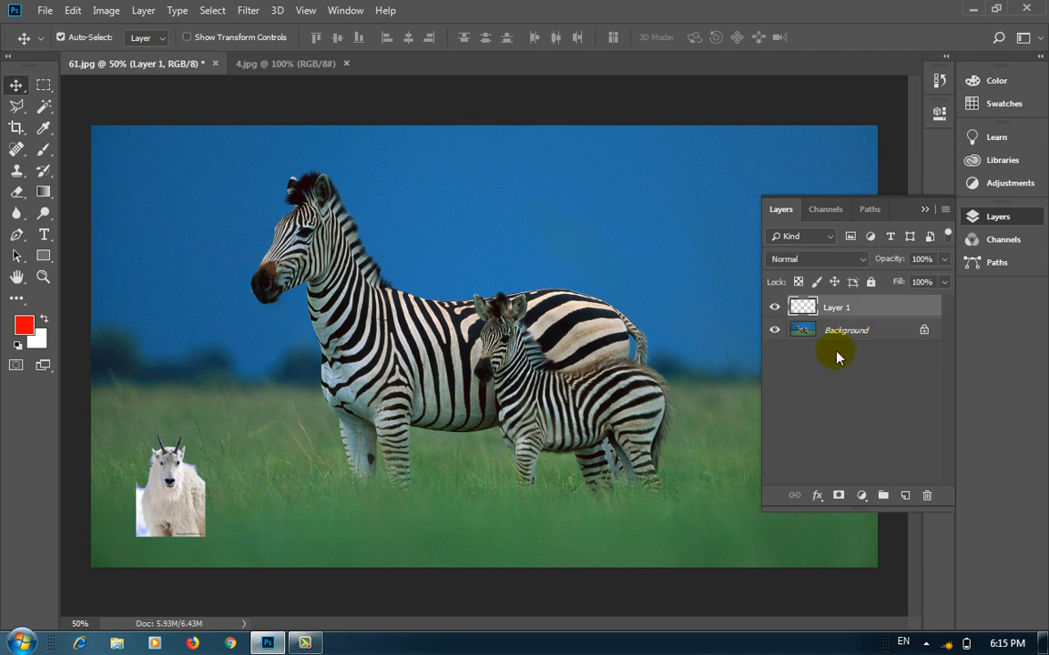
left_click(557, 300)
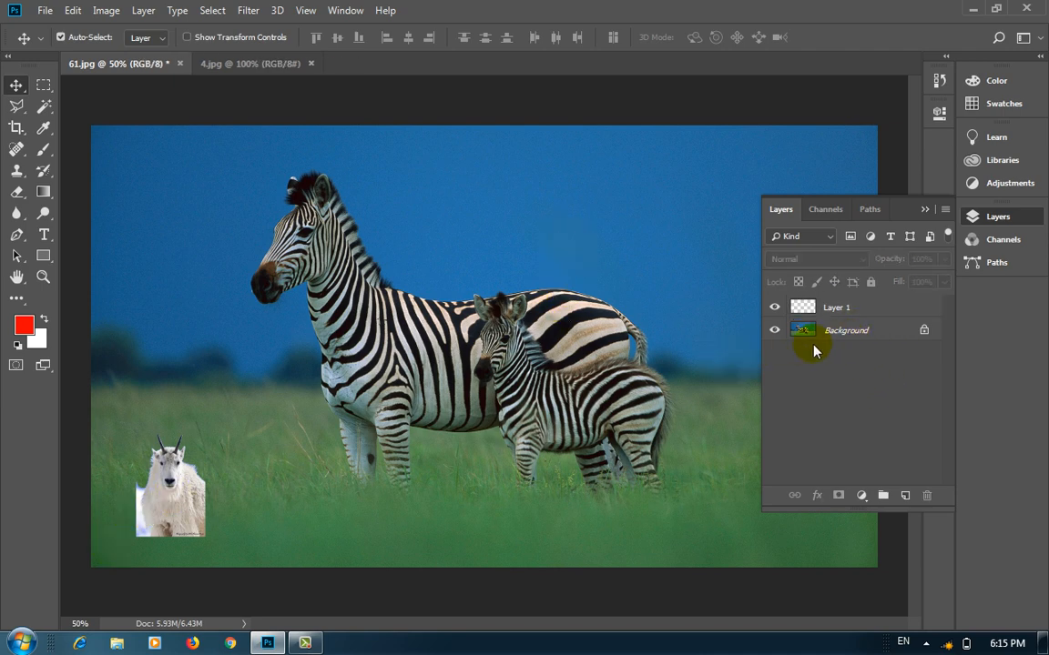
Unlock the zebra photo's Background layer and make it the active layer for the Magic Wand tool
left_click(923, 331)
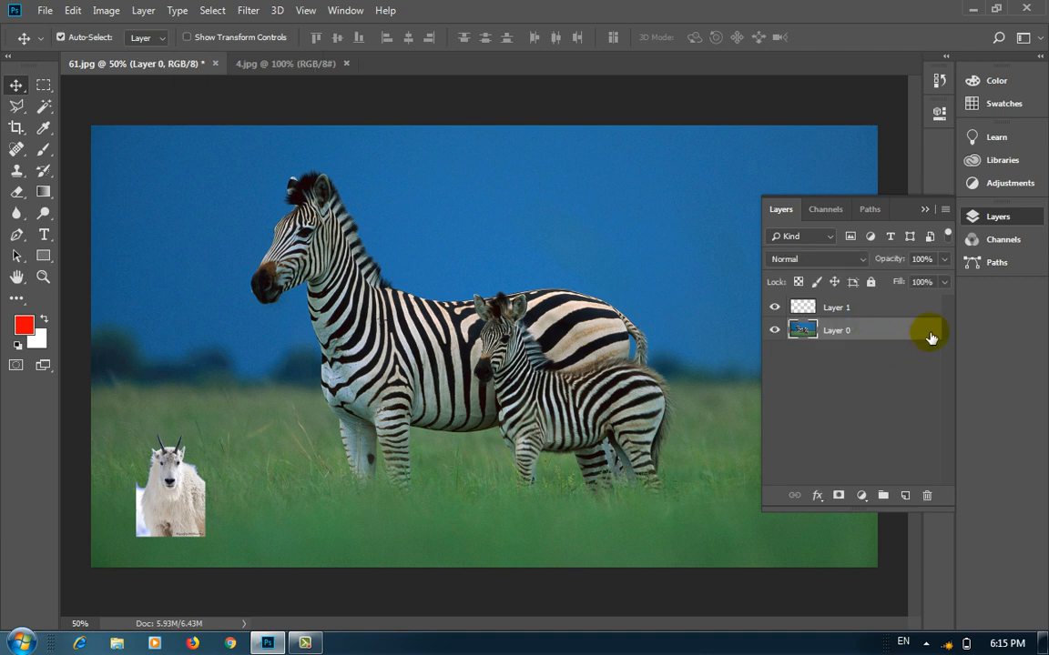
left_click(805, 307)
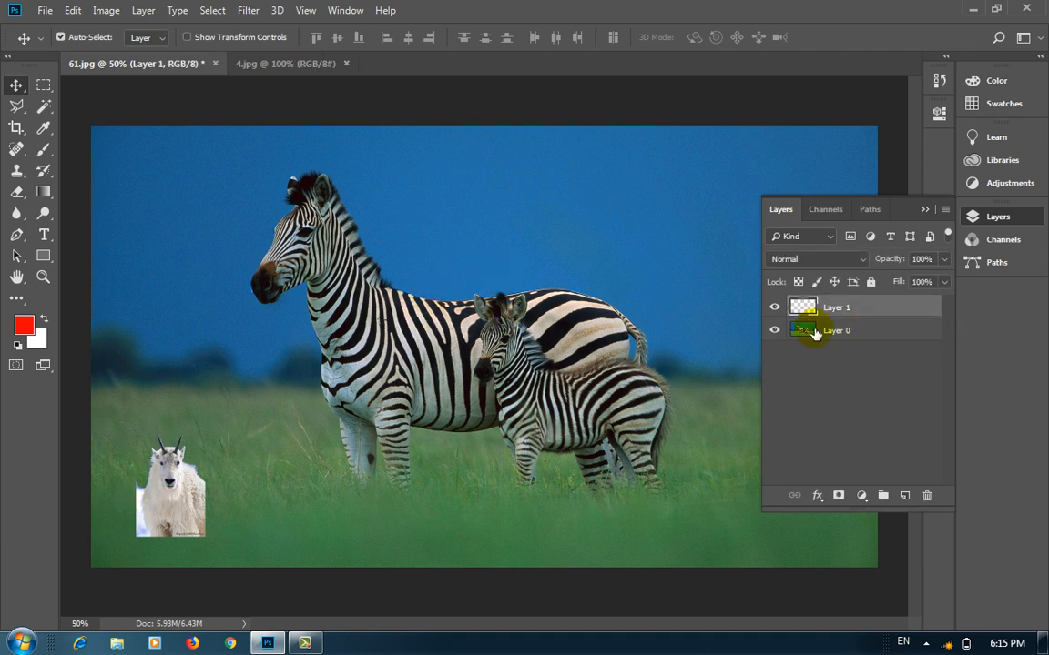
left_click(874, 333)
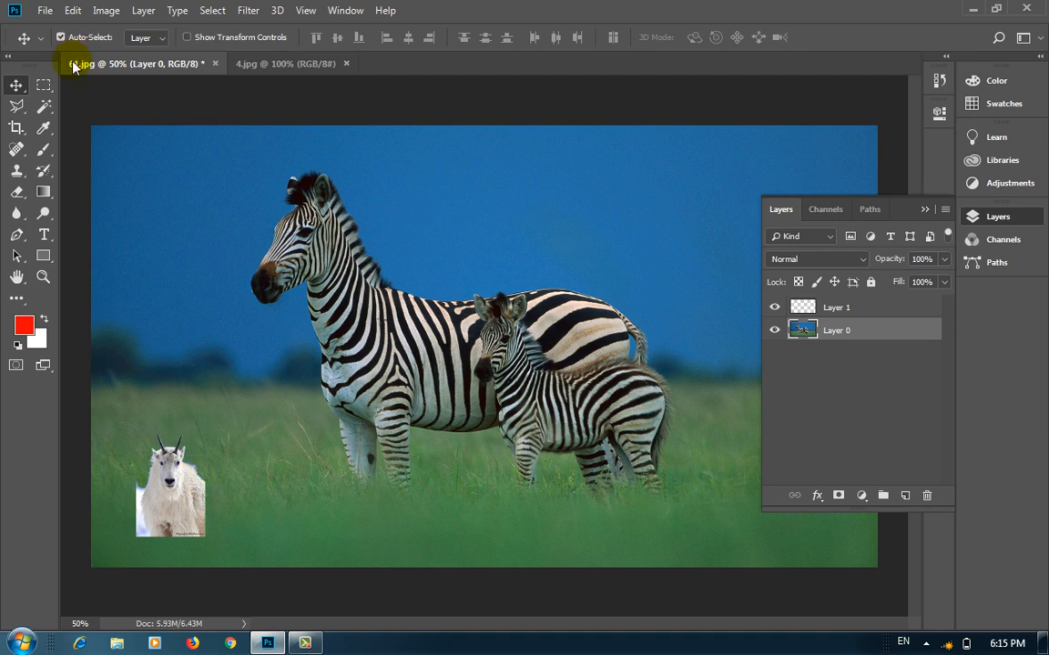
left_click(43, 106)
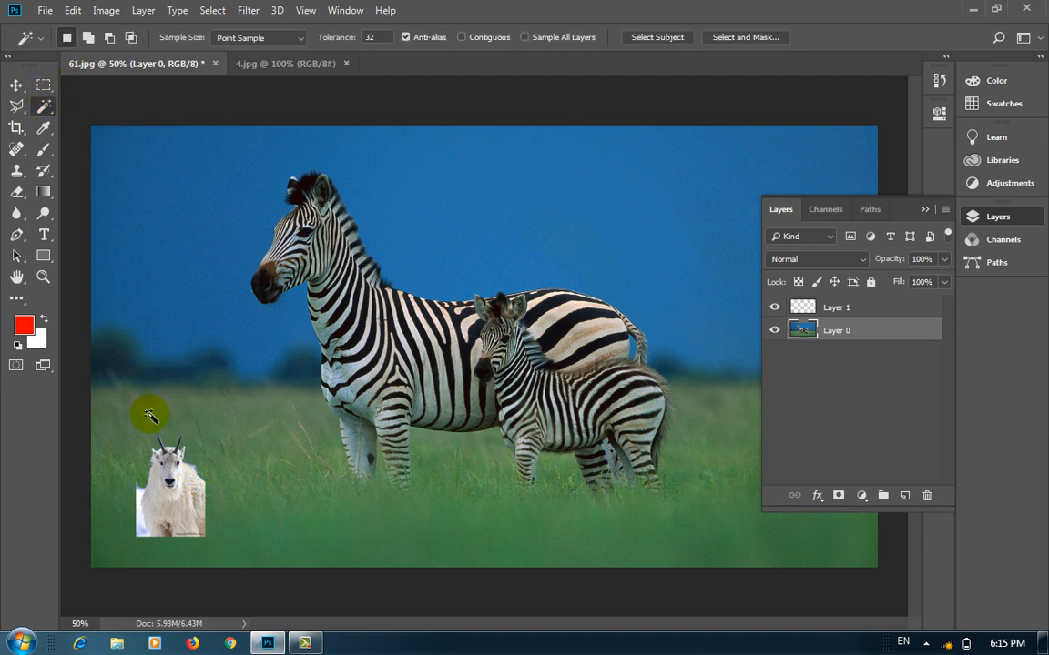
Select the grass on Layer 0 with the Magic Wand at tolerance 32, and clear the selection
left_click(200, 503)
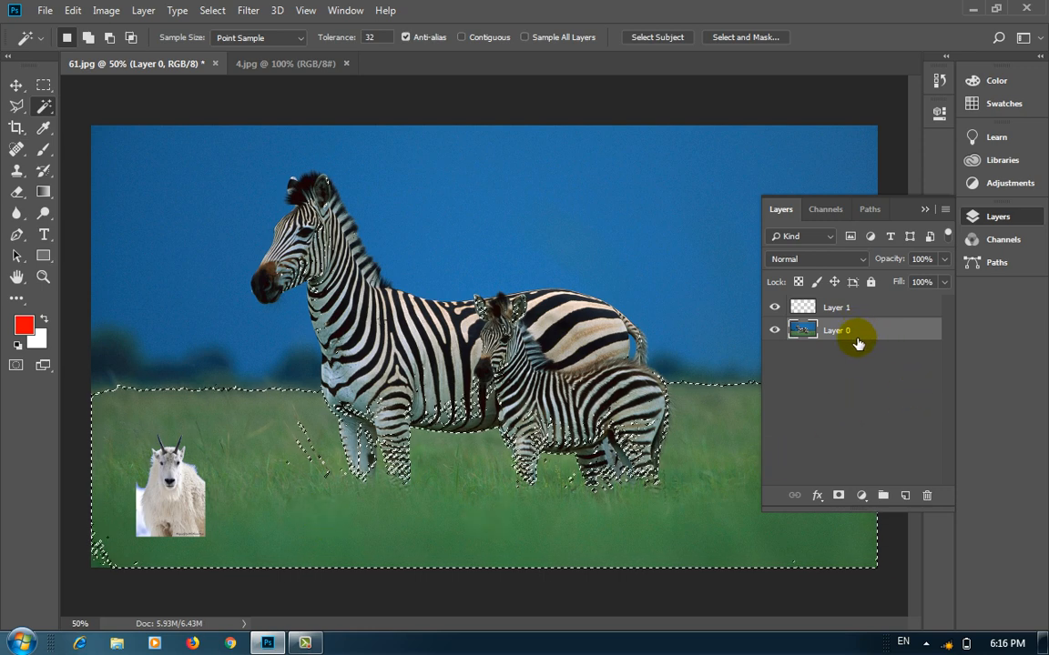
key("ctrl+d")
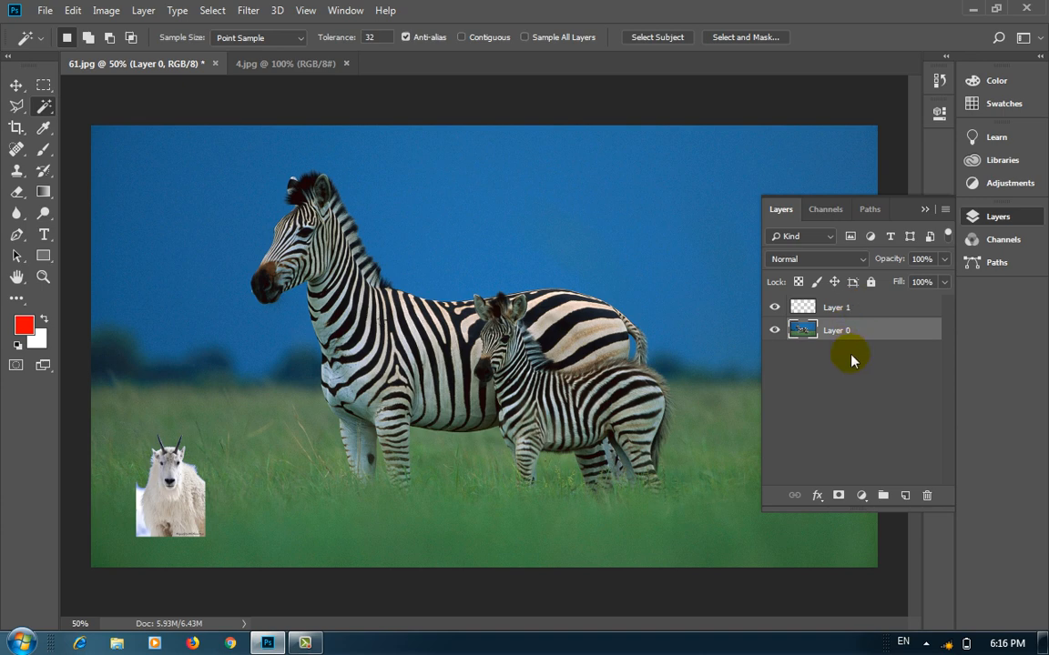
Move the goat on Layer 1 from the grass up into the blue sky above the young zebra's back
left_click(16, 85)
left_click(156, 491)
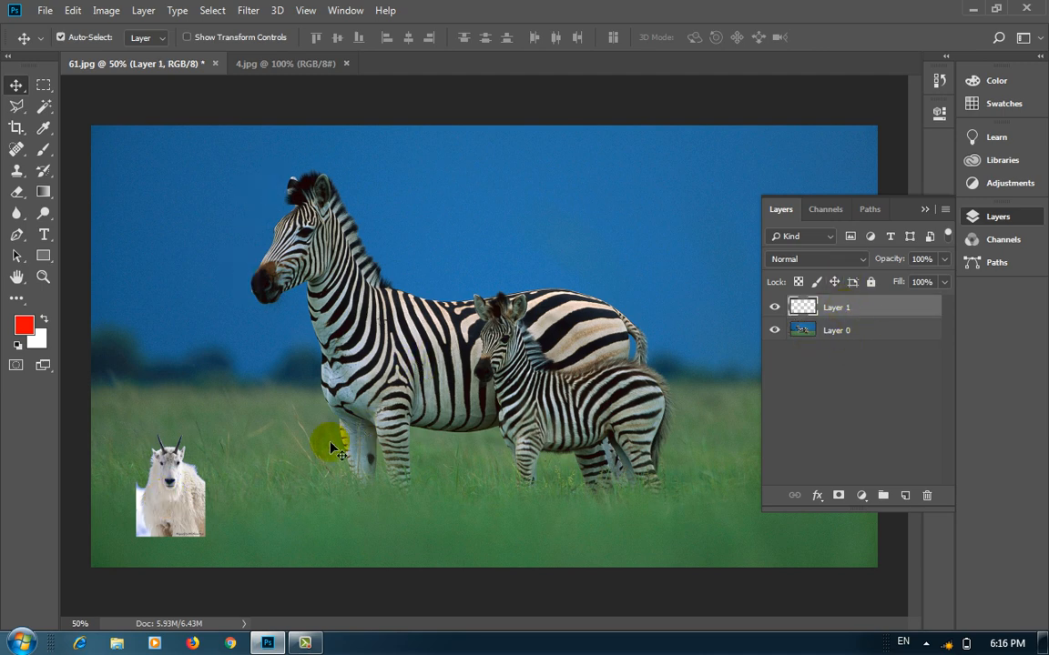
left_click_drag(172, 505, 673, 253)
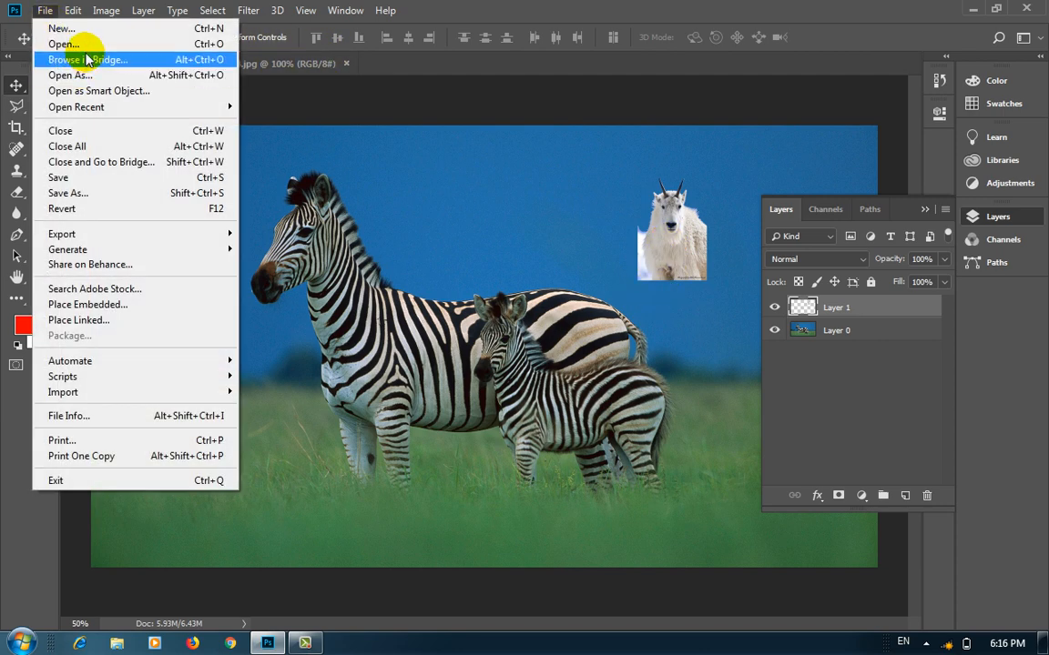
Open the bear picture 15 from the Photoshop Picture folder
left_click(65, 43)
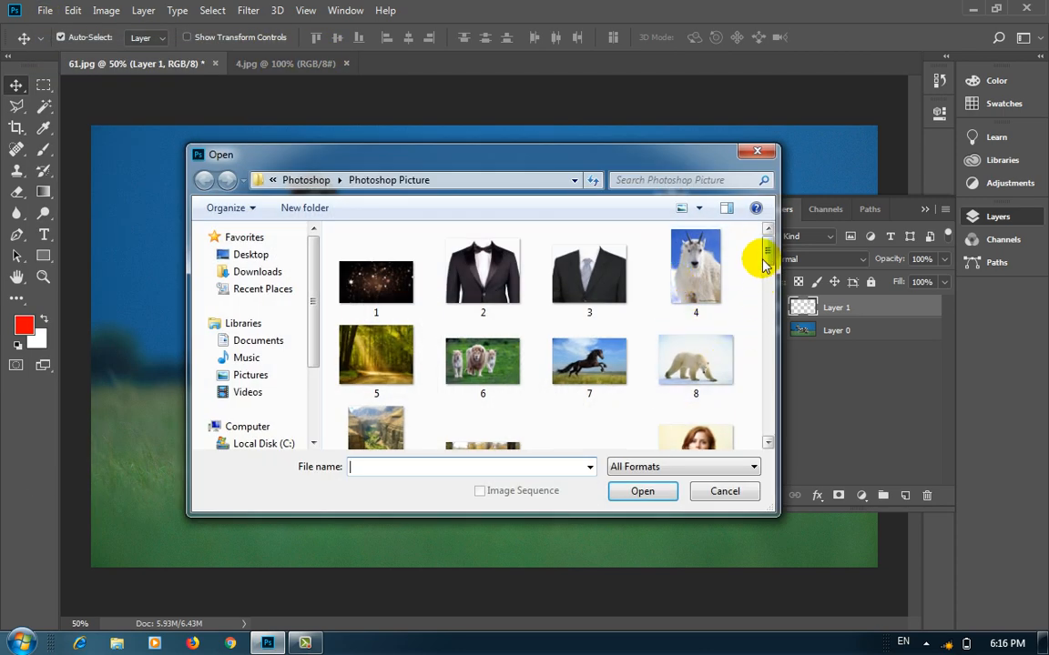
left_click_drag(763, 258, 767, 300)
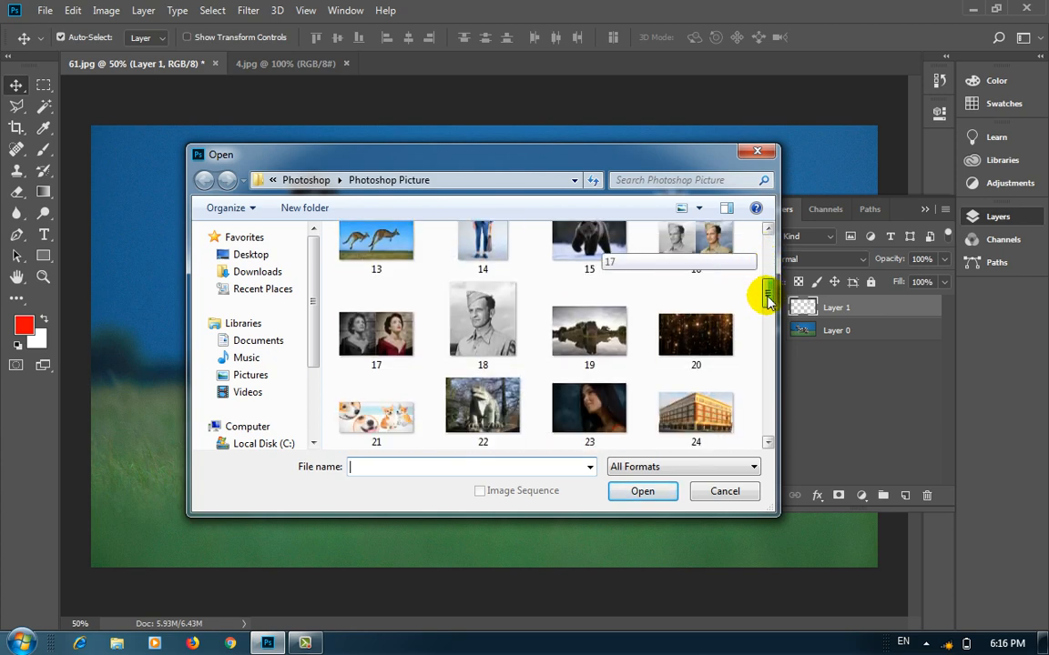
double_click(595, 264)
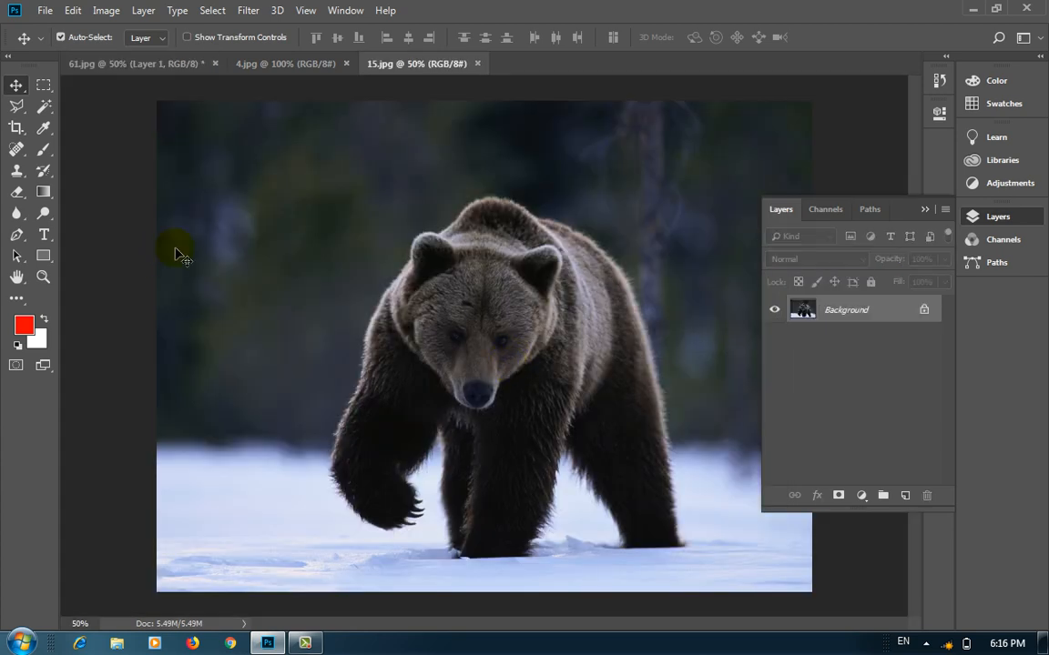
Copy the bear picture from 15.jpg into 61.jpg as a new layer and position it over the lower-left part of the zebra photo
left_click_drag(438, 62, 446, 149)
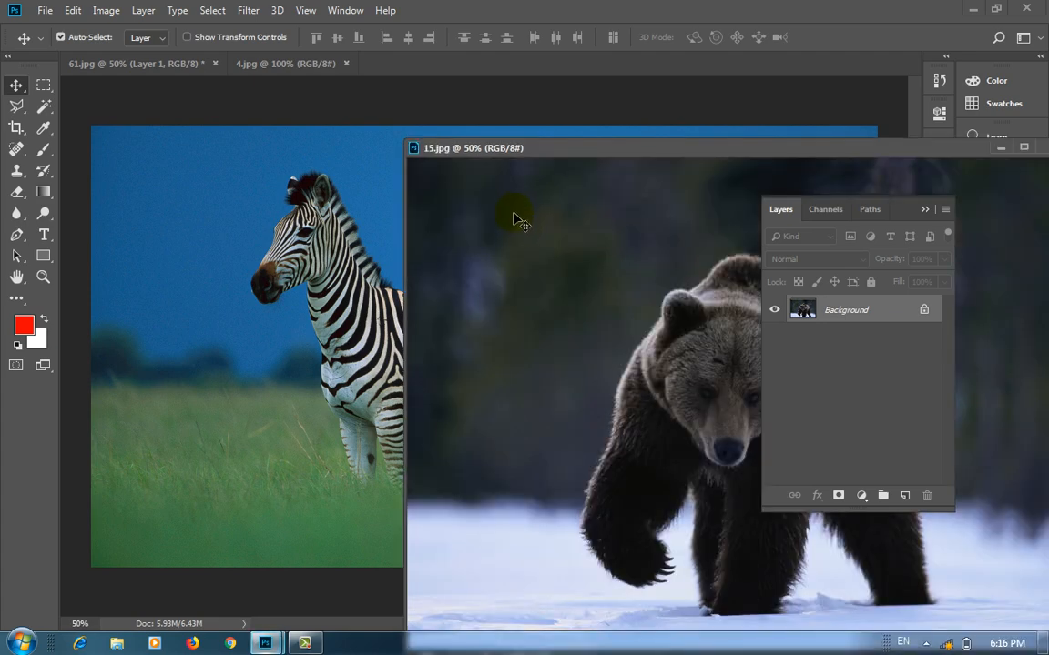
left_click_drag(549, 242, 344, 291)
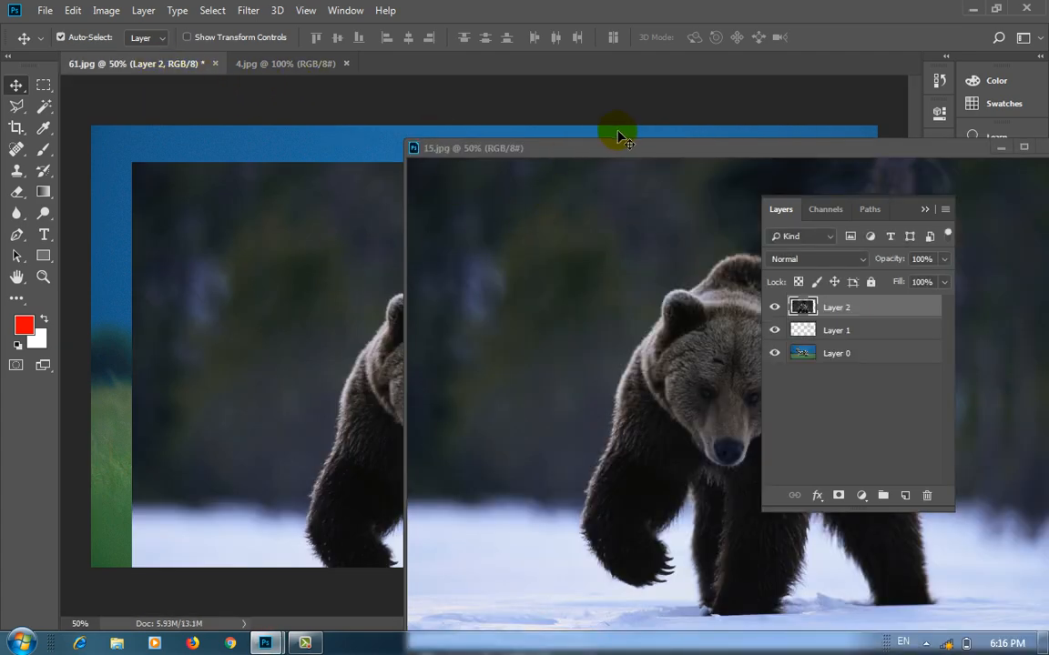
left_click_drag(620, 136, 176, 64)
left_click(175, 64)
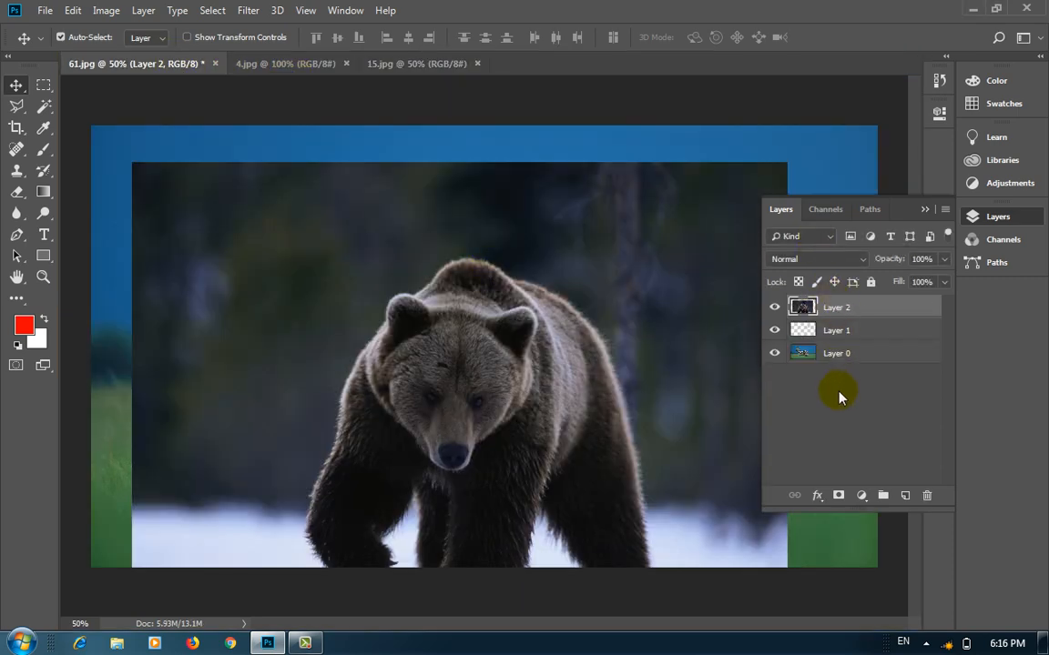
left_click_drag(623, 300, 478, 335)
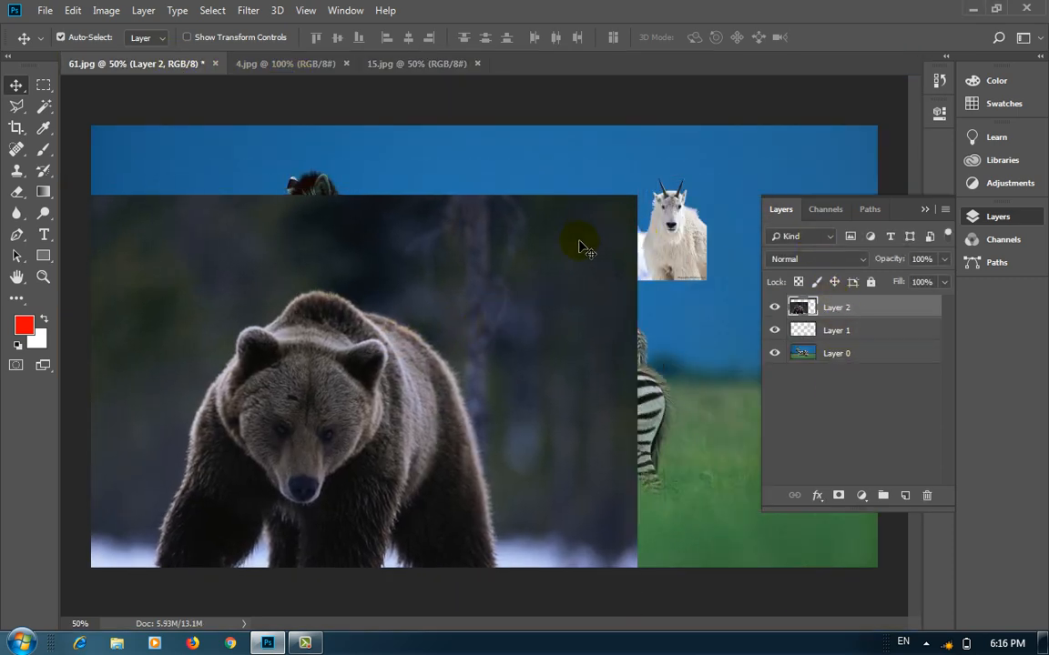
left_click_drag(582, 241, 654, 264)
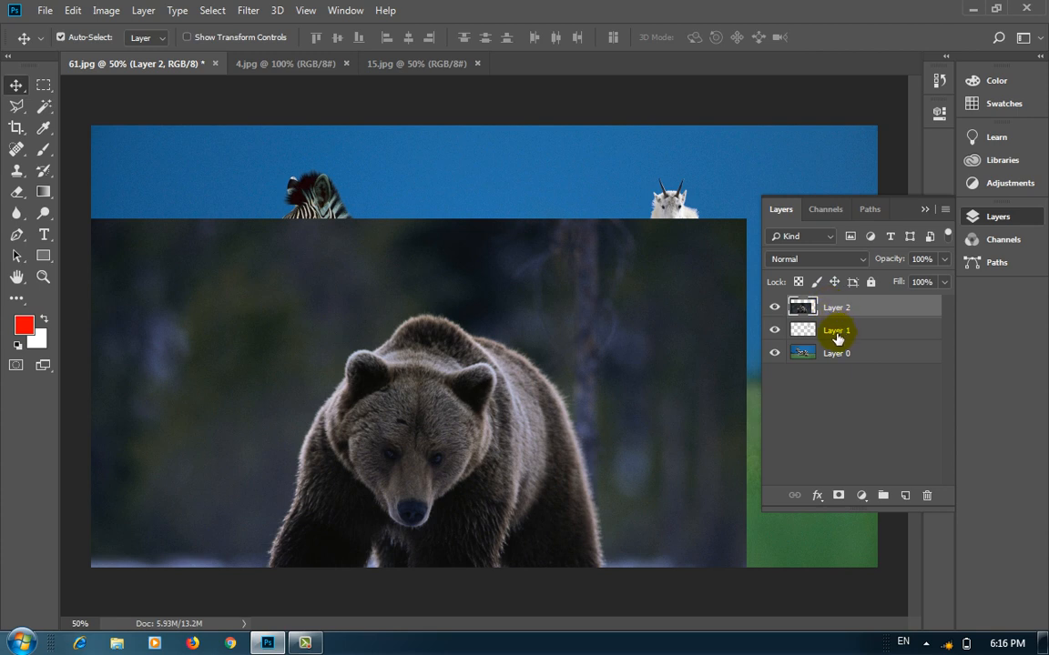
Try different stacking orders by bringing Layer 1, Layer 0, Layer 1 again and finally Layer 2 to the top
left_click_drag(834, 339, 834, 302)
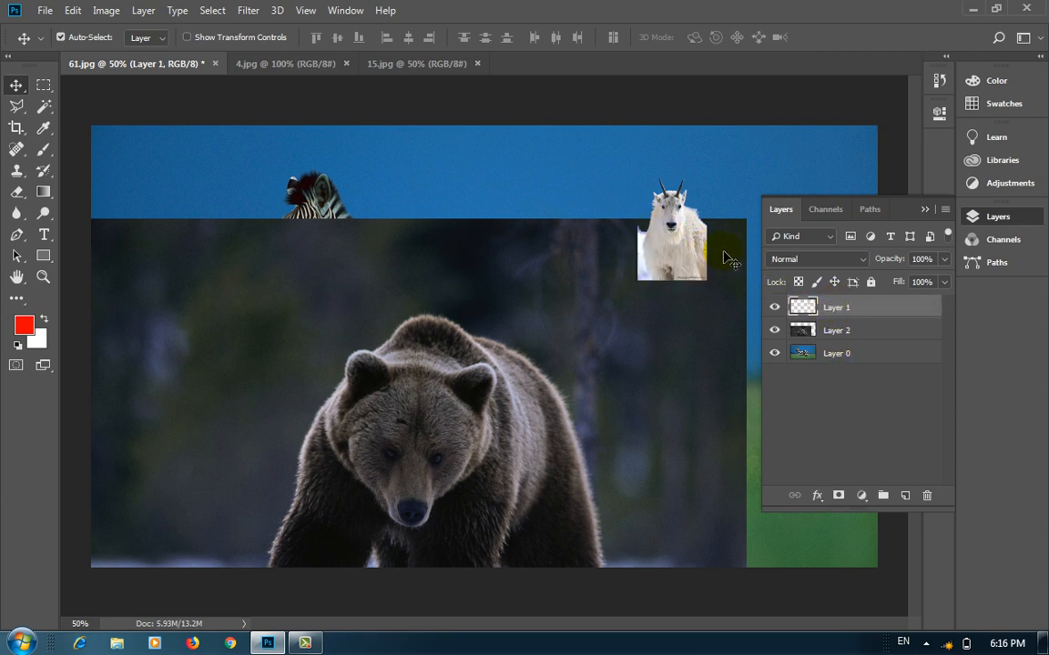
left_click_drag(824, 355, 824, 301)
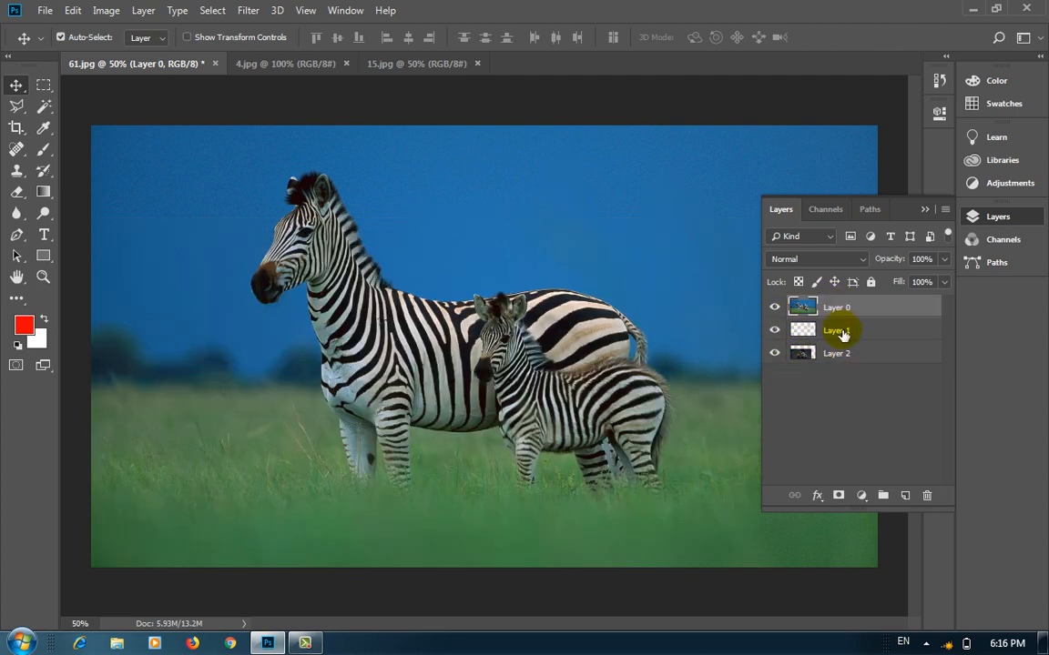
left_click_drag(842, 333, 835, 302)
left_click_drag(844, 353, 844, 304)
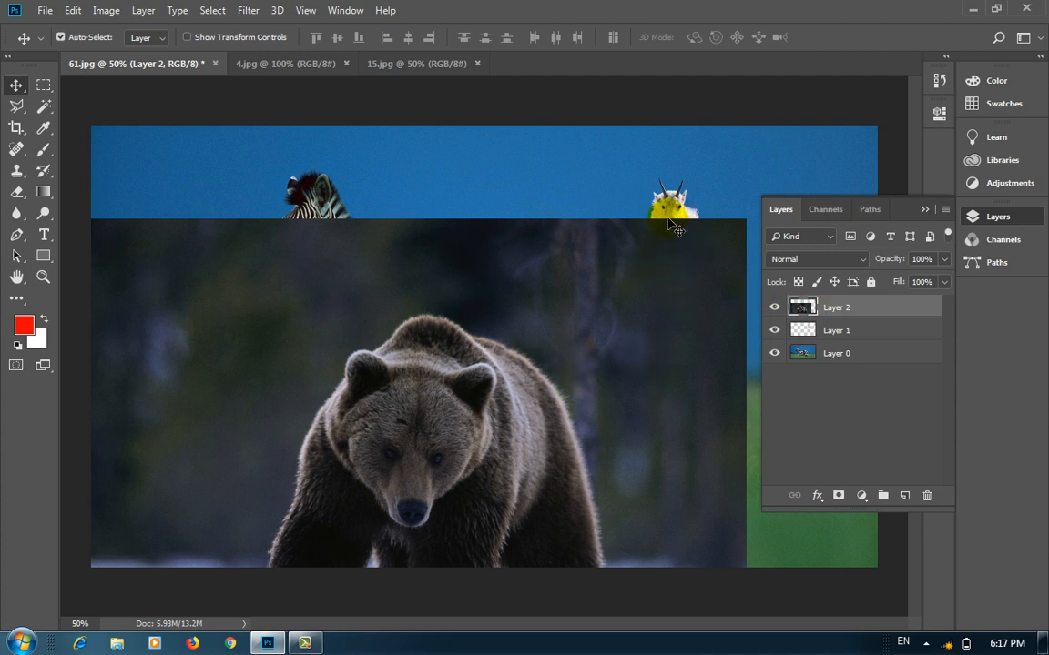
Move the goat on Layer 1 slightly upward in the sky above the bear picture
left_click_drag(674, 202, 674, 177)
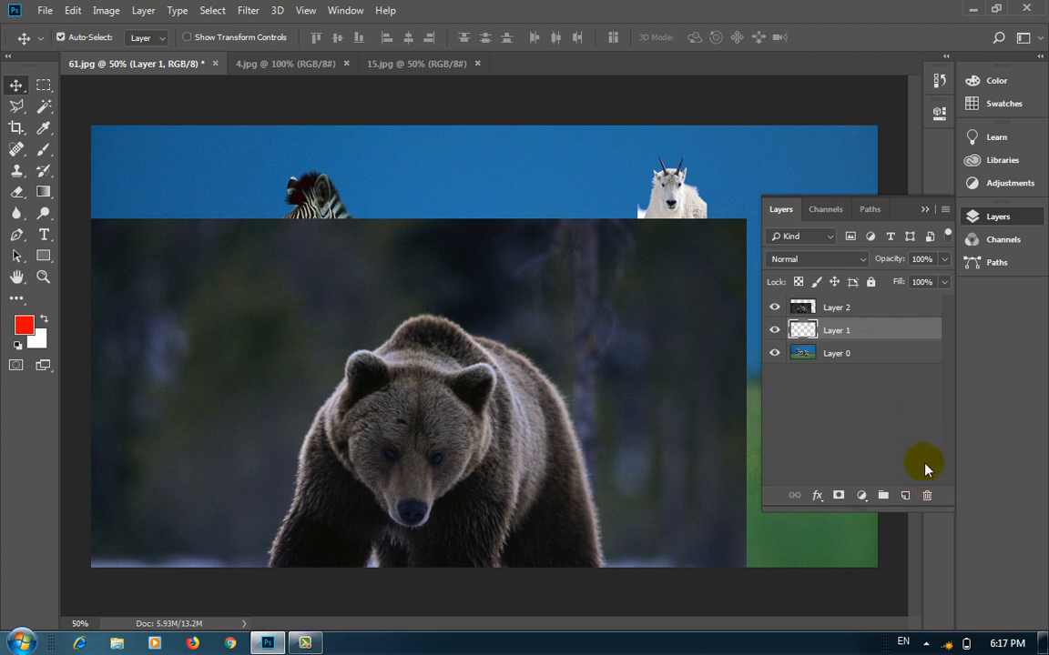
Try deleting the goat's Layer 1, and undo the deletion
left_click(927, 496)
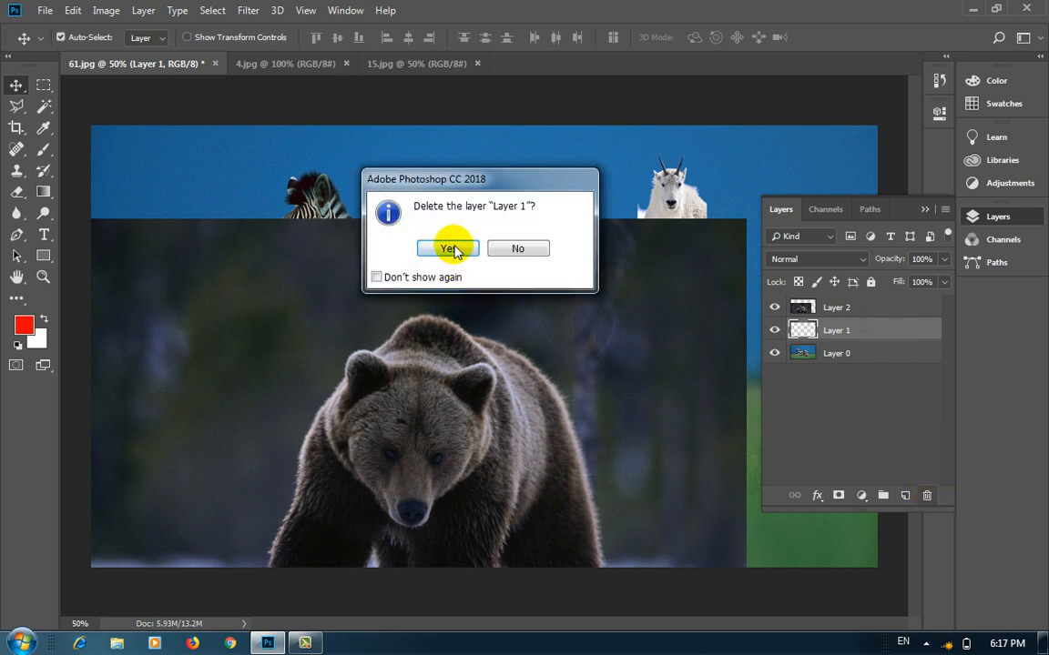
left_click(517, 250)
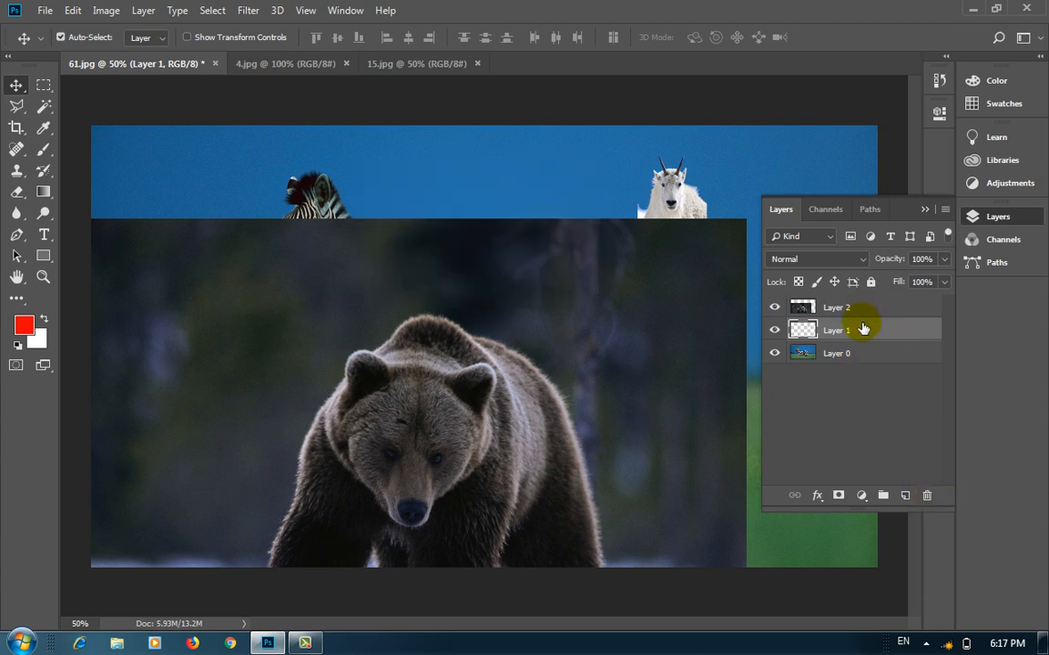
left_click_drag(859, 330, 927, 495)
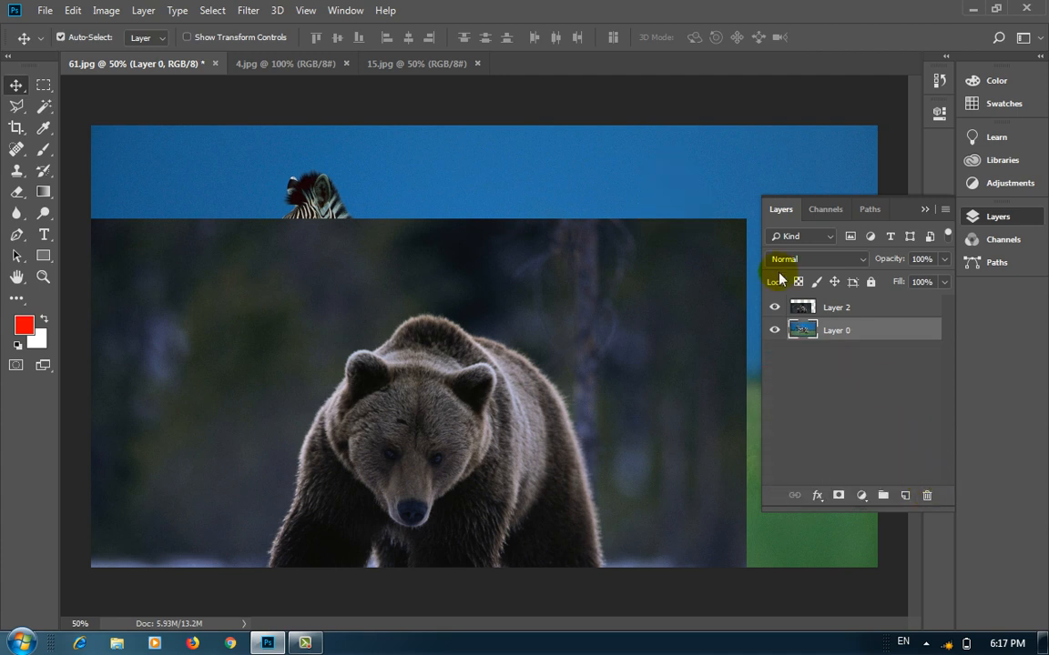
key("ctrl+z")
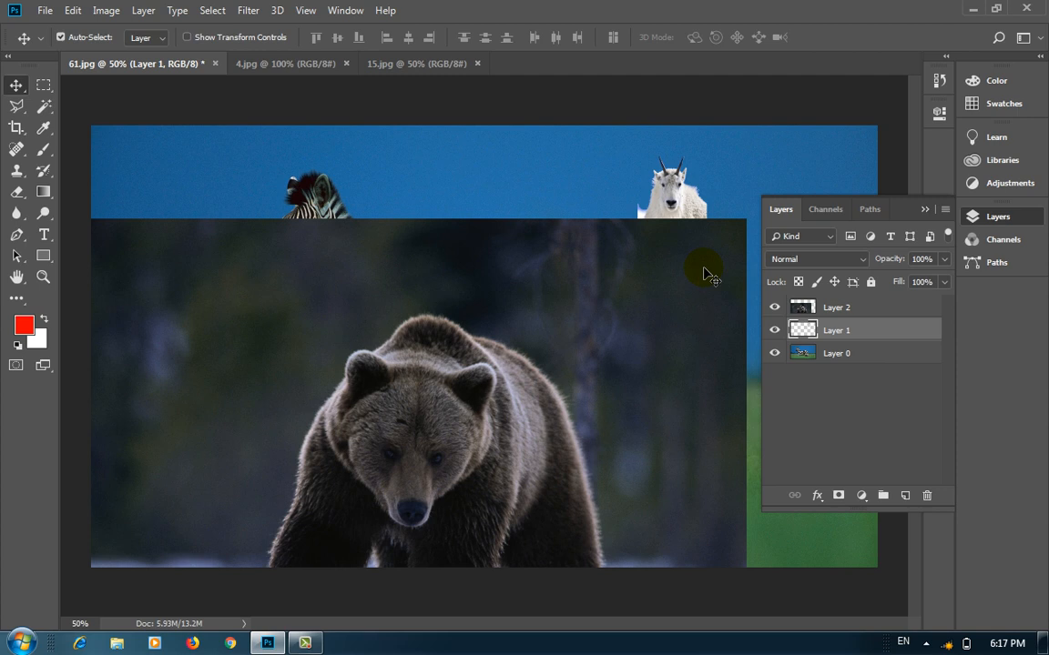
Add a blank layer above the bear's Layer 2, and delete that blank layer again
left_click(803, 307)
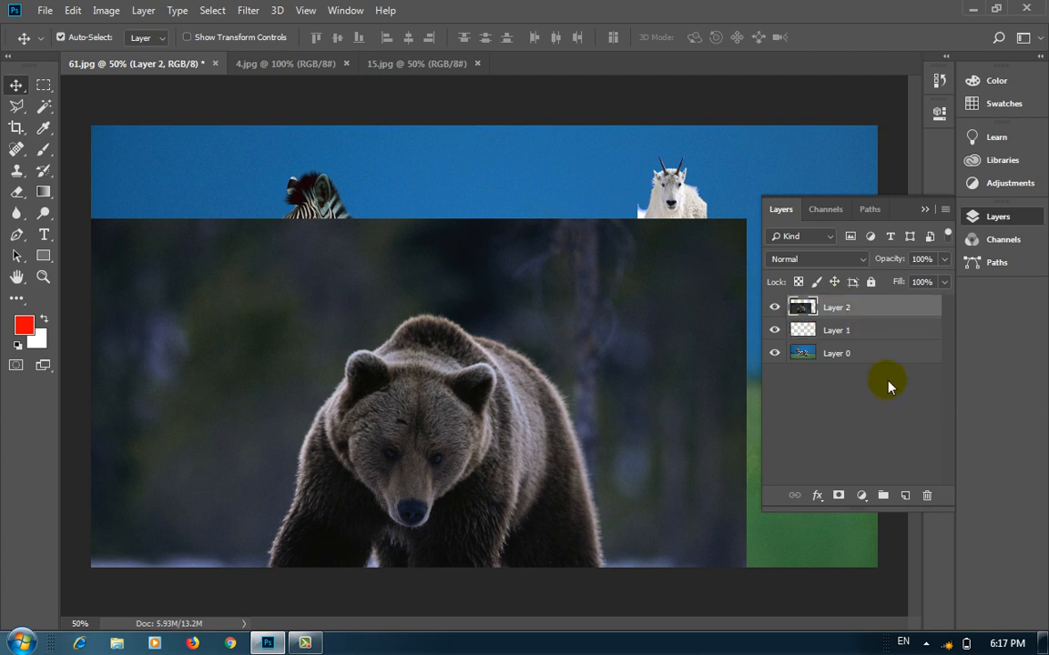
left_click(904, 497)
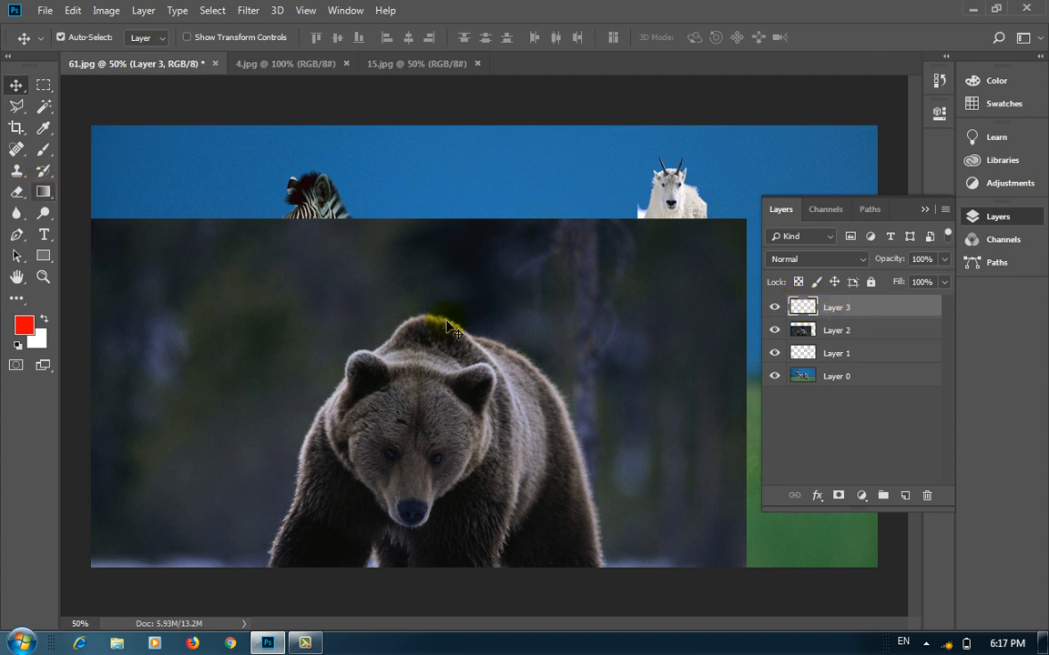
left_click(927, 495)
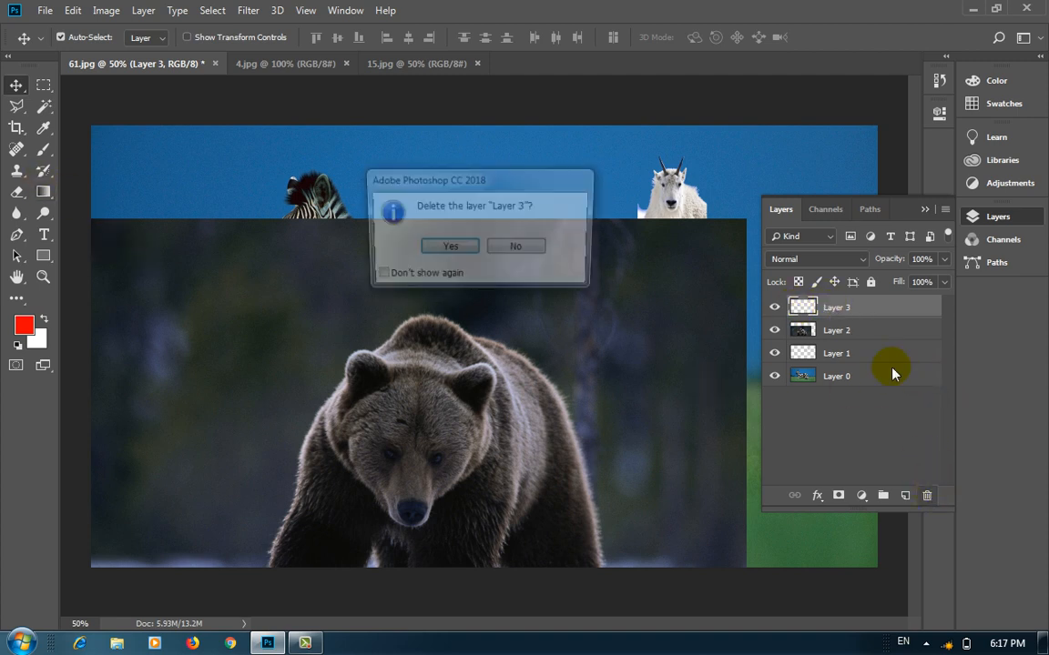
left_click(450, 248)
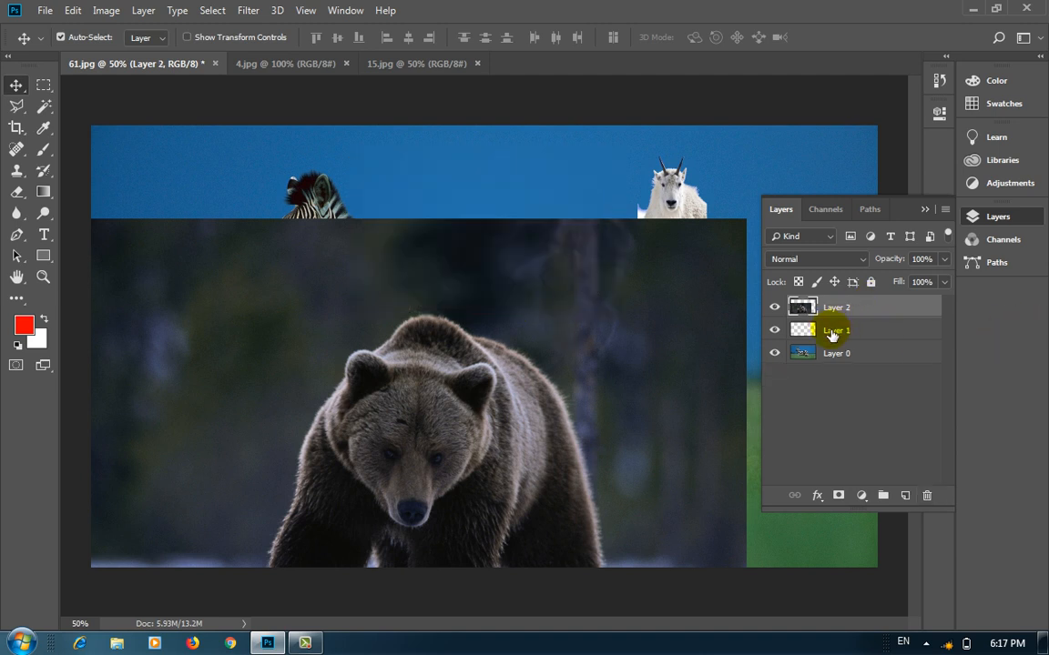
Shift the goat slightly to the right and bring Layer 1 above Layer 2 in the stacking order
left_click_drag(671, 189, 801, 301)
left_click_drag(854, 342, 823, 305)
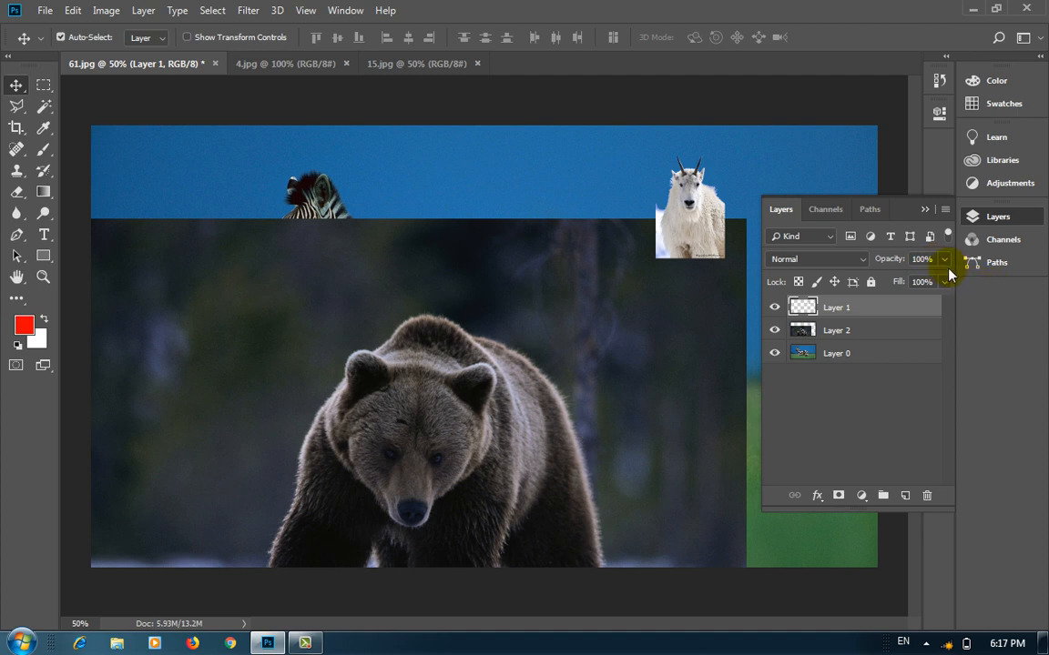
Try the opacity adjustment on Layer 1 and Layer 2, leaving both at 100%, and deselect all layers
mouse_move(943, 262)
left_mouse_down()
mouse_move(931, 286)
mouse_move(878, 286)
mouse_move(941, 283)
left_mouse_up()
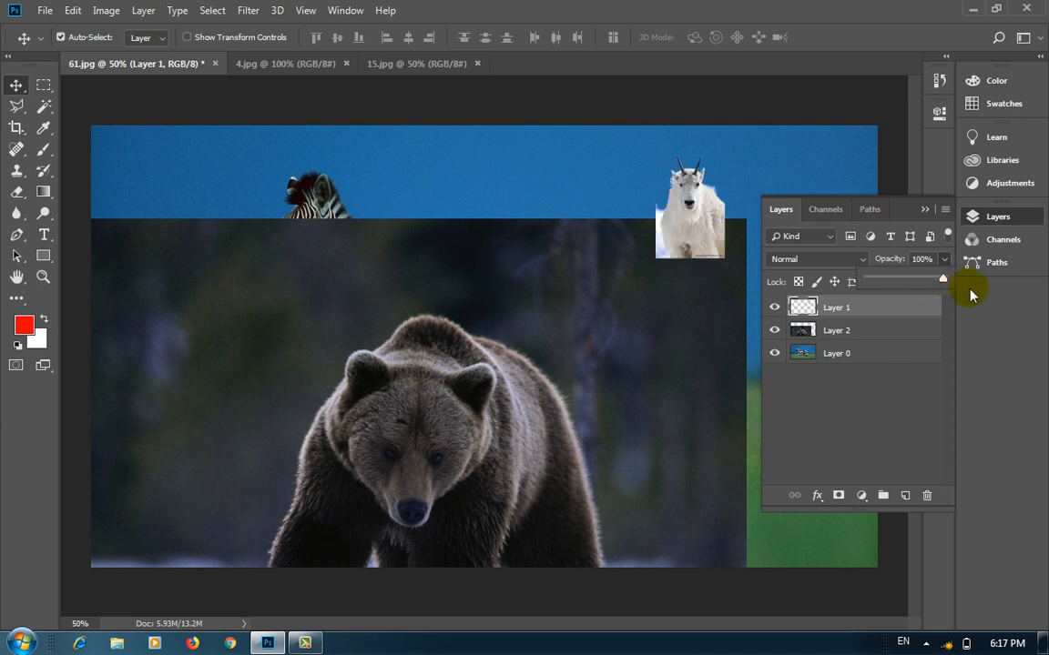
left_click(847, 331)
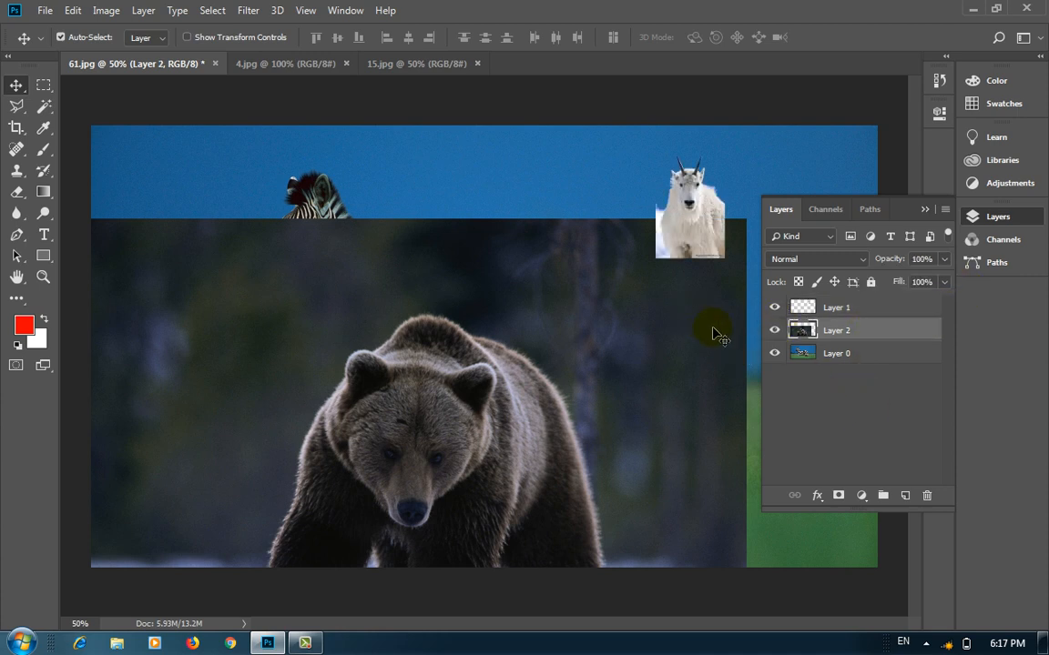
left_click(944, 259)
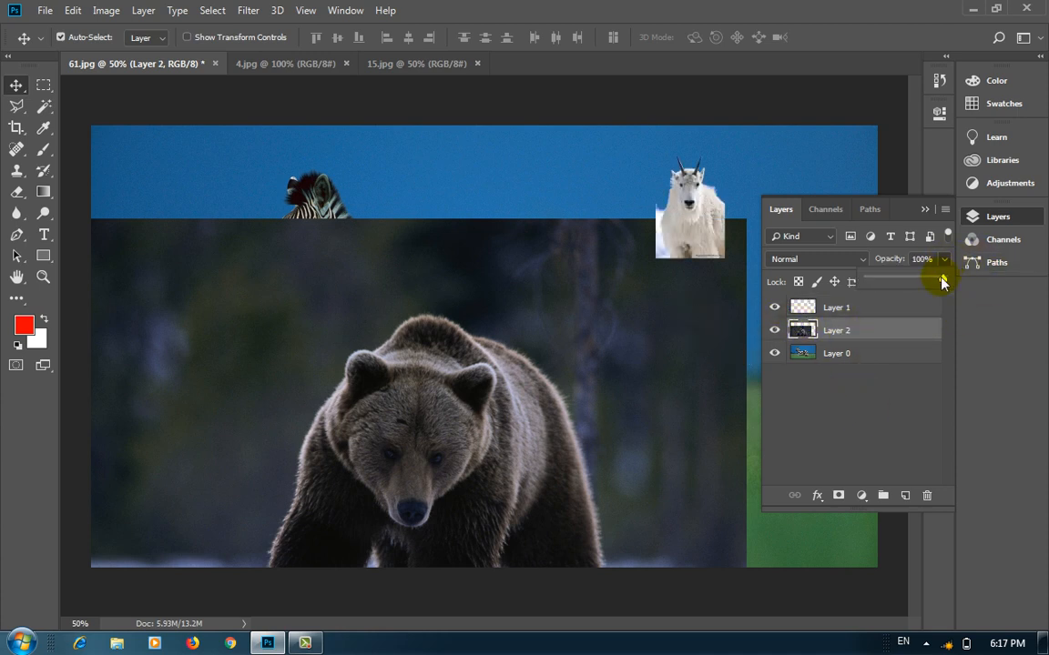
mouse_move(936, 281)
left_mouse_down()
mouse_move(884, 288)
mouse_move(919, 293)
left_mouse_up()
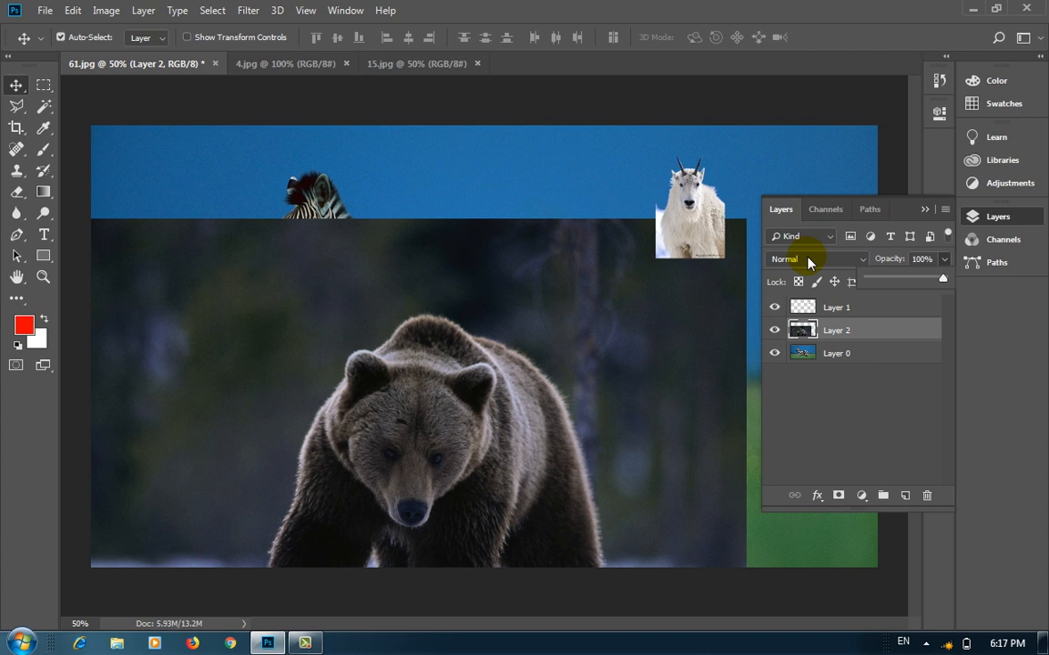
left_click(850, 428)
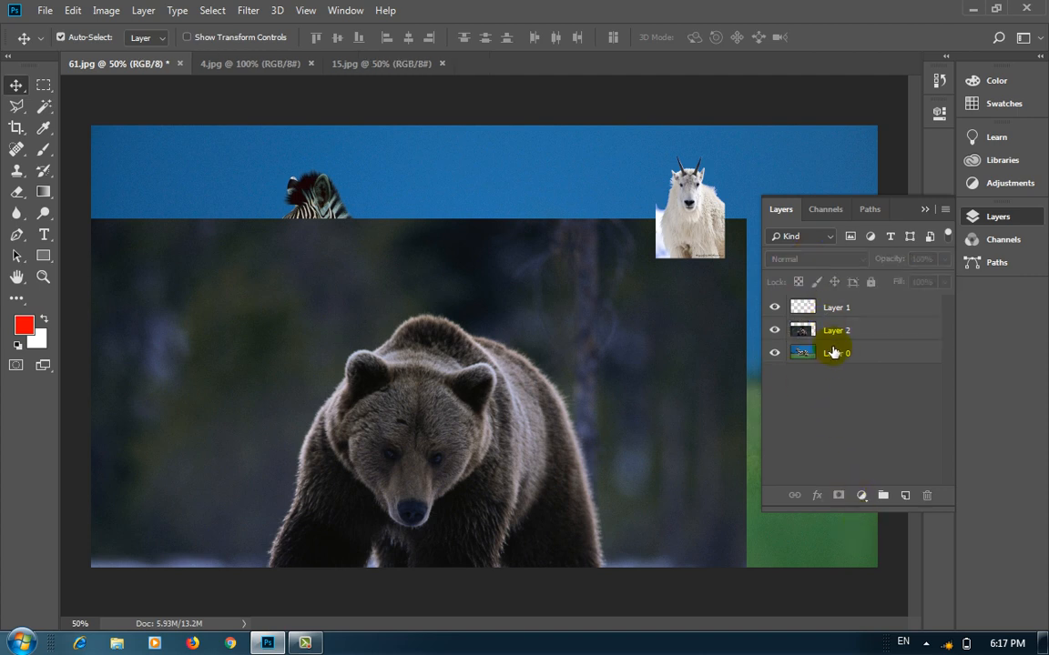
Try the Dissolve blend mode on the bear's Layer 2
left_click(831, 332)
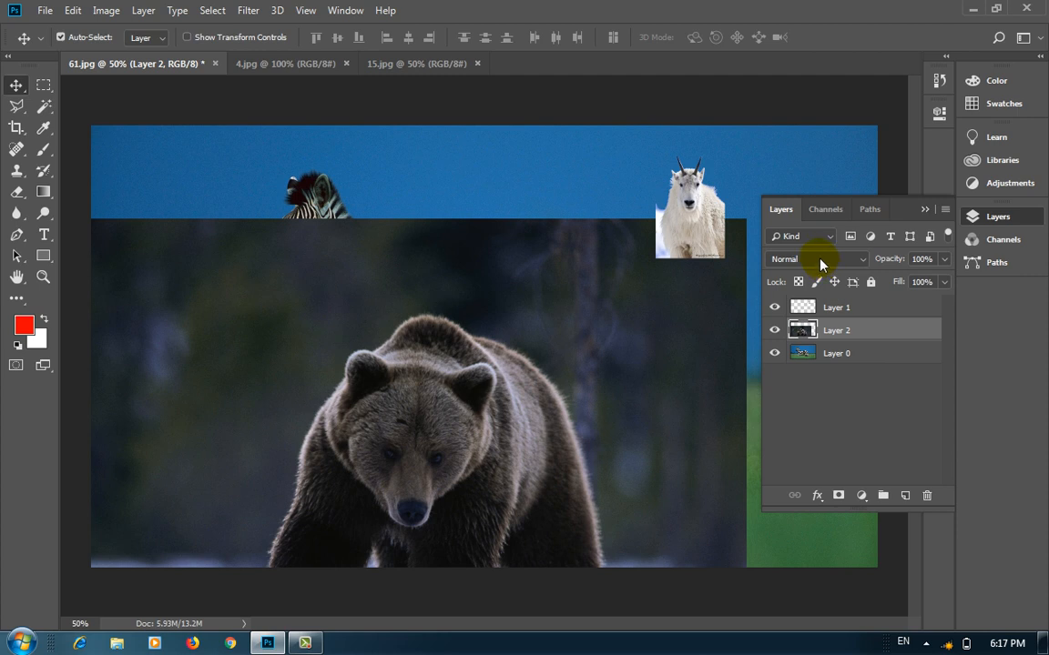
left_click(821, 262)
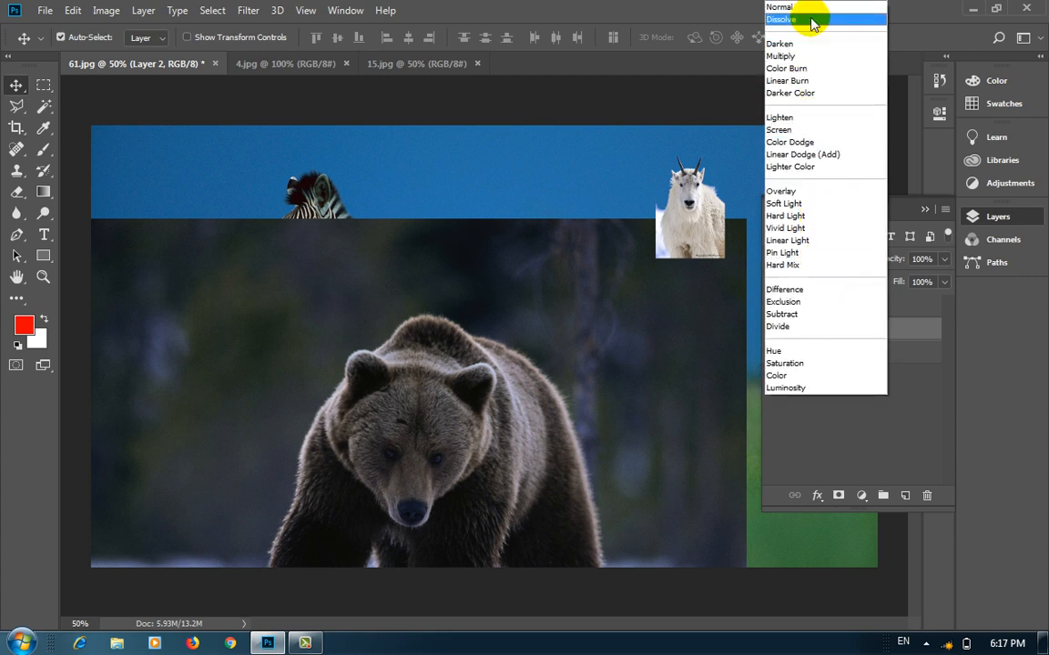
left_click(813, 19)
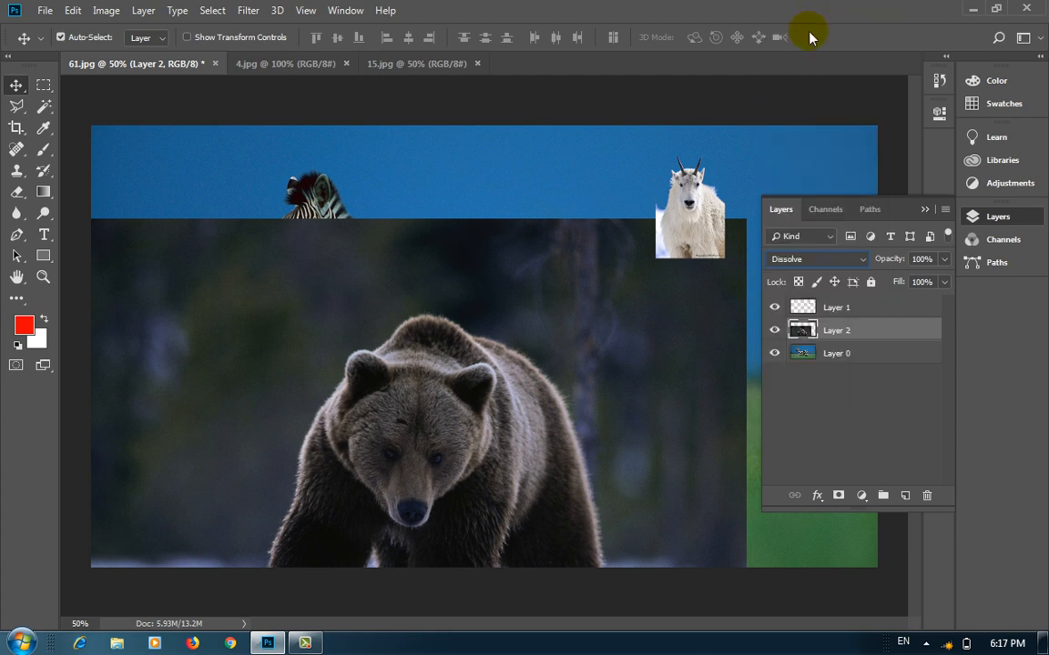
Set Layer 2's blend mode to Darken and move the bear picture up and left over the zebras
left_click(794, 263)
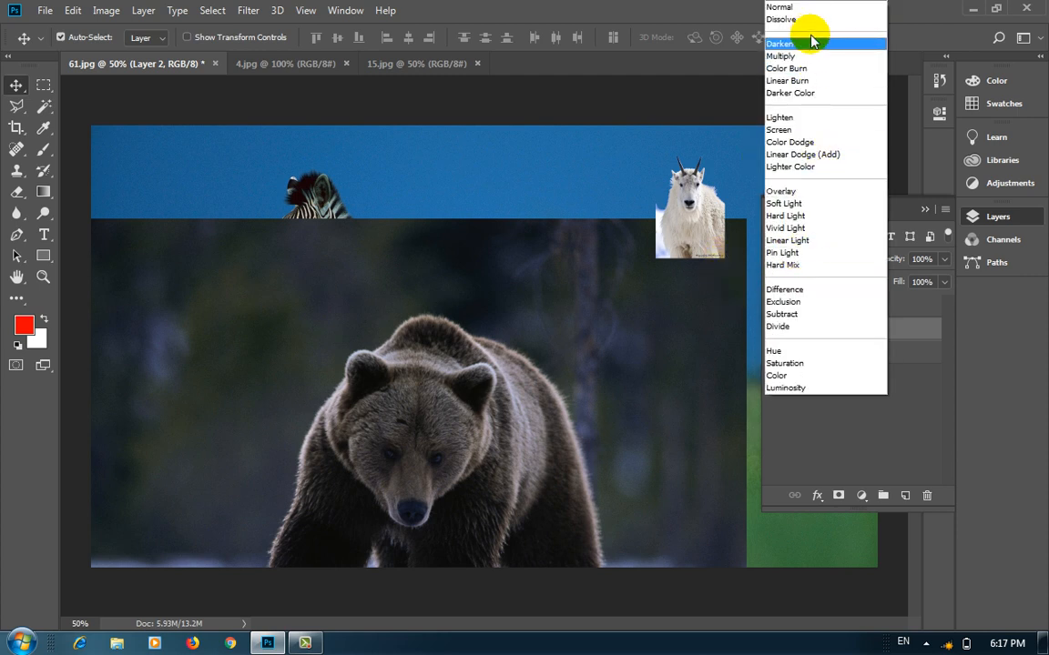
left_click(801, 44)
left_click_drag(537, 446, 499, 409)
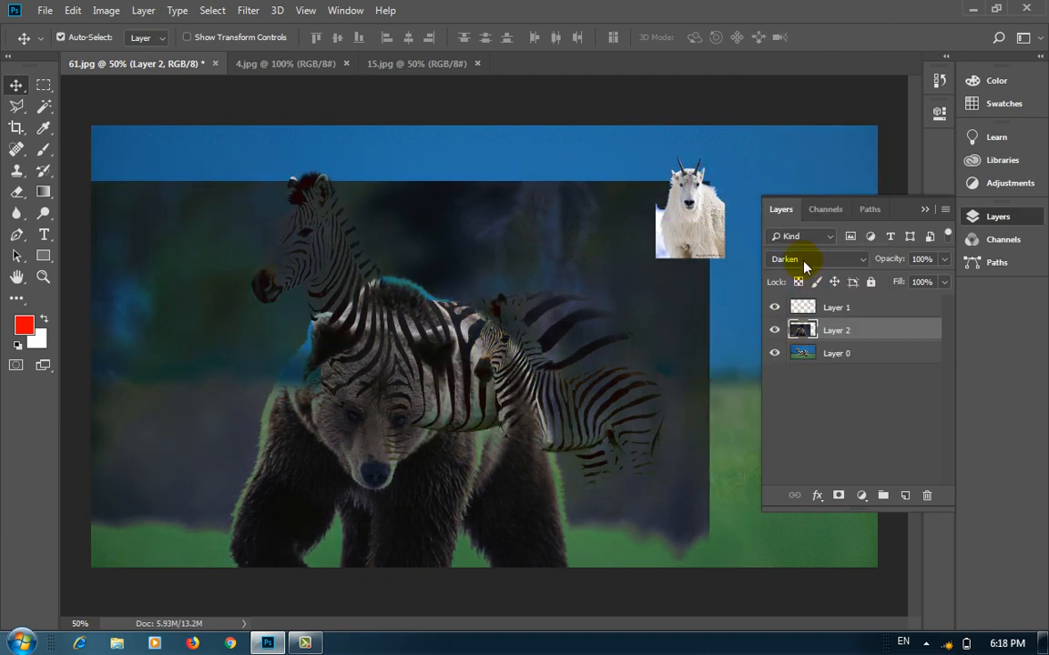
Preview successive blend modes on Layer 2, going from Color Burn through Lighten, Linear Dodge (Add) and Hard Light to Hard Mix
left_click(804, 260)
left_click(737, 66)
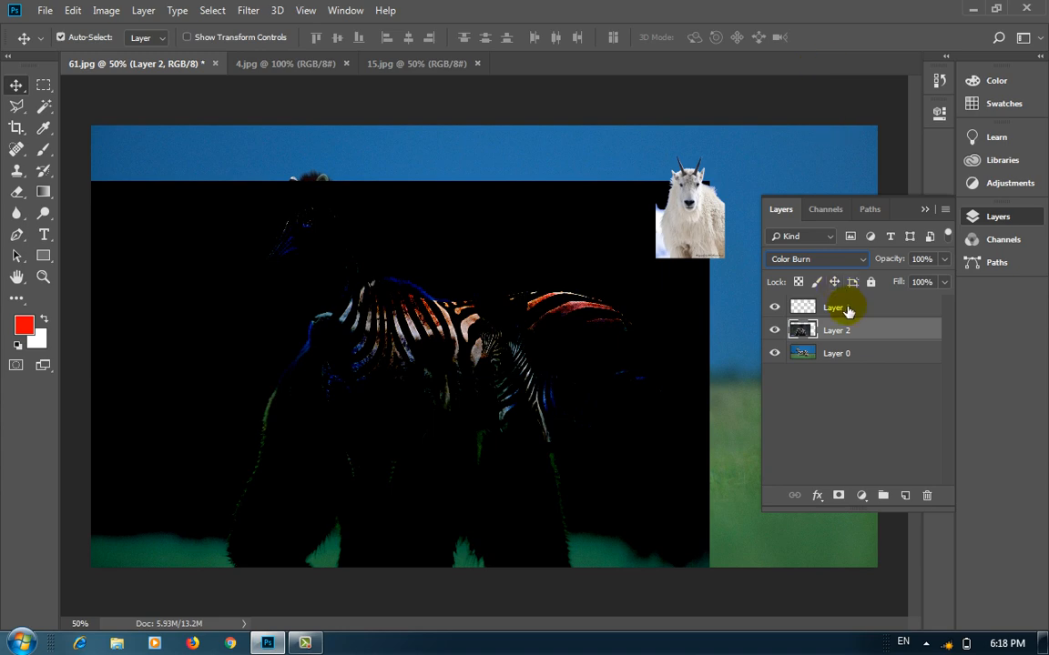
key("Down")
key("Down")
key("Down")
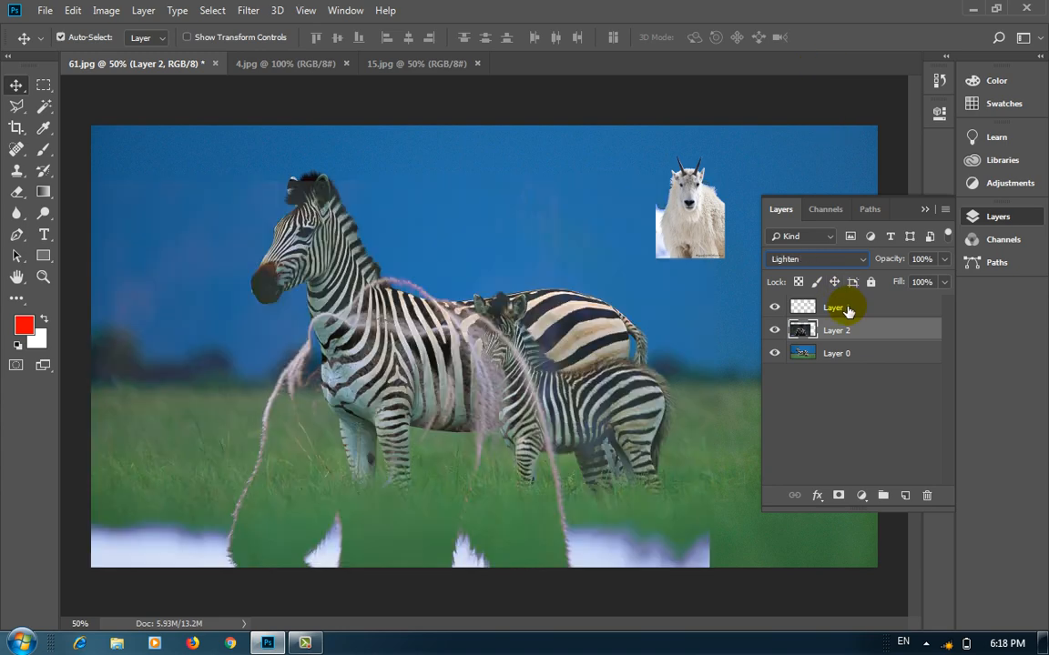
key("Down")
key("Down")
key("Down")
key("Down")
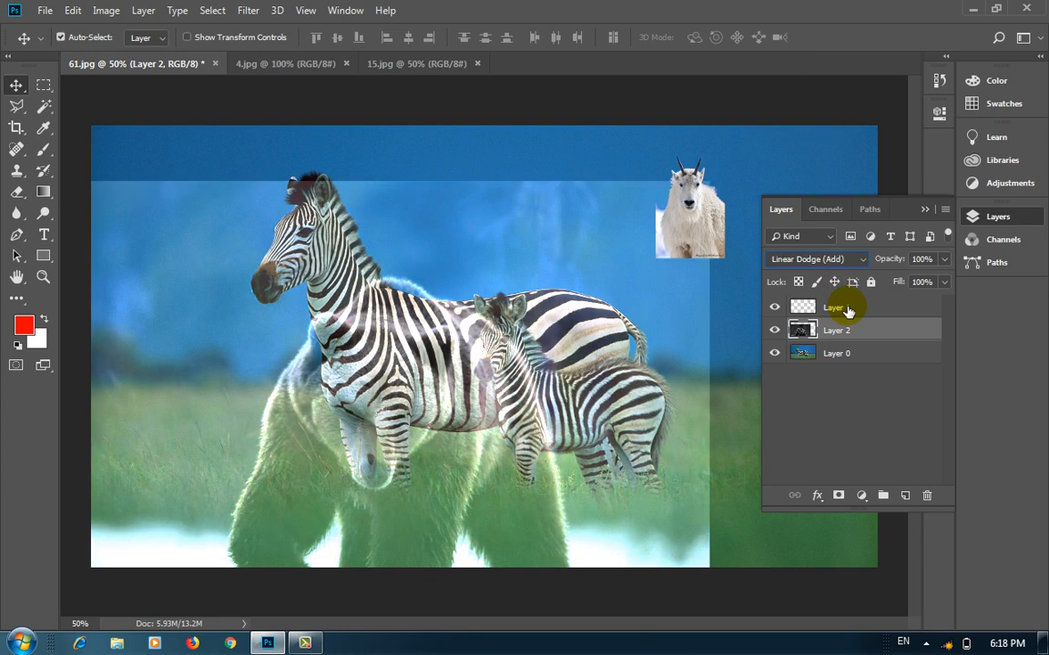
key("Down")
key("Down")
key("Down")
key("Down")
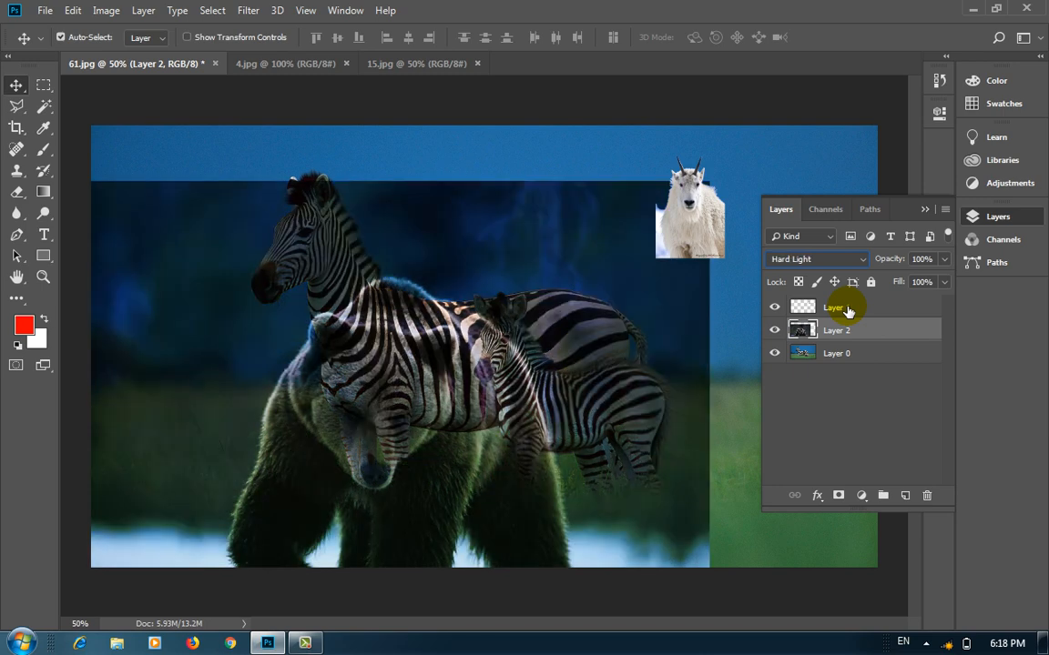
key("Down")
key("Down")
key("Down")
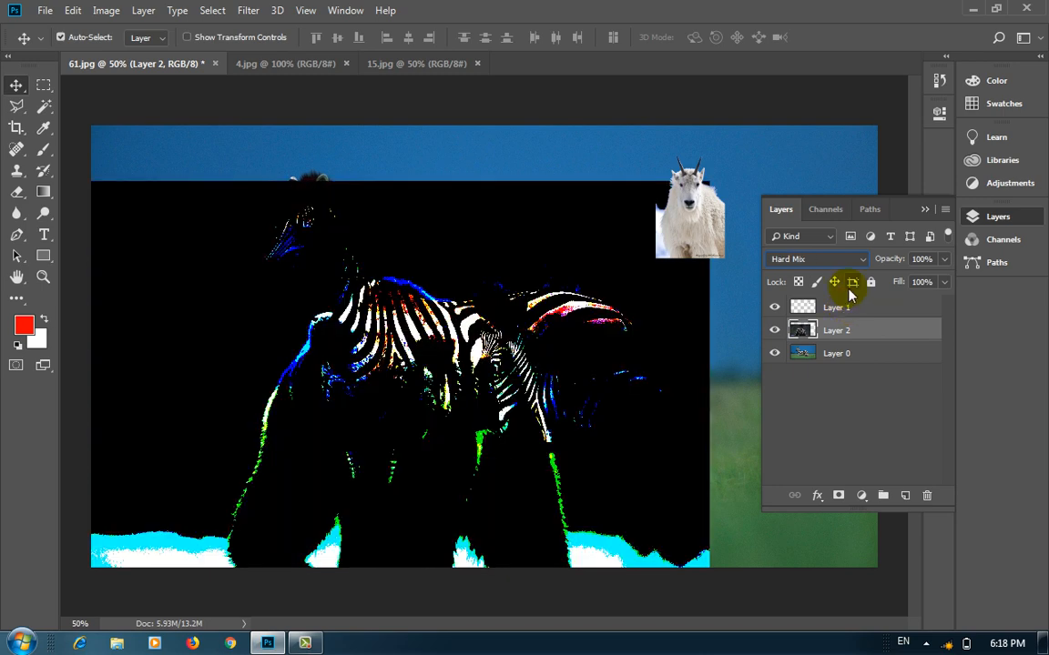
Set Layer 2's blend mode to Normal and move the bear picture down and slightly right
left_click(841, 261)
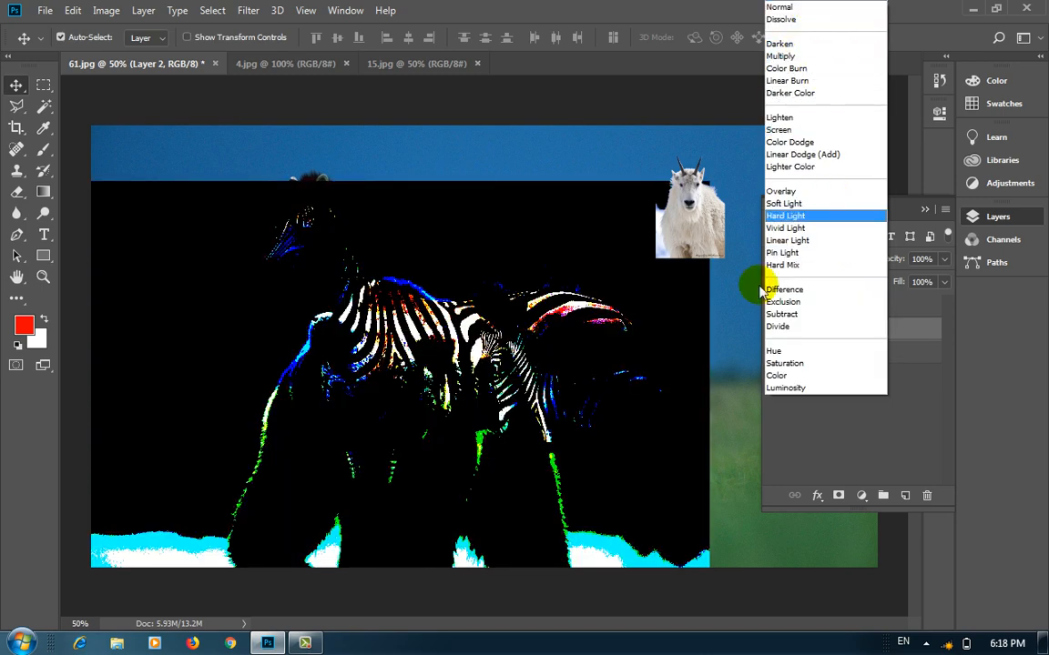
left_click(792, 8)
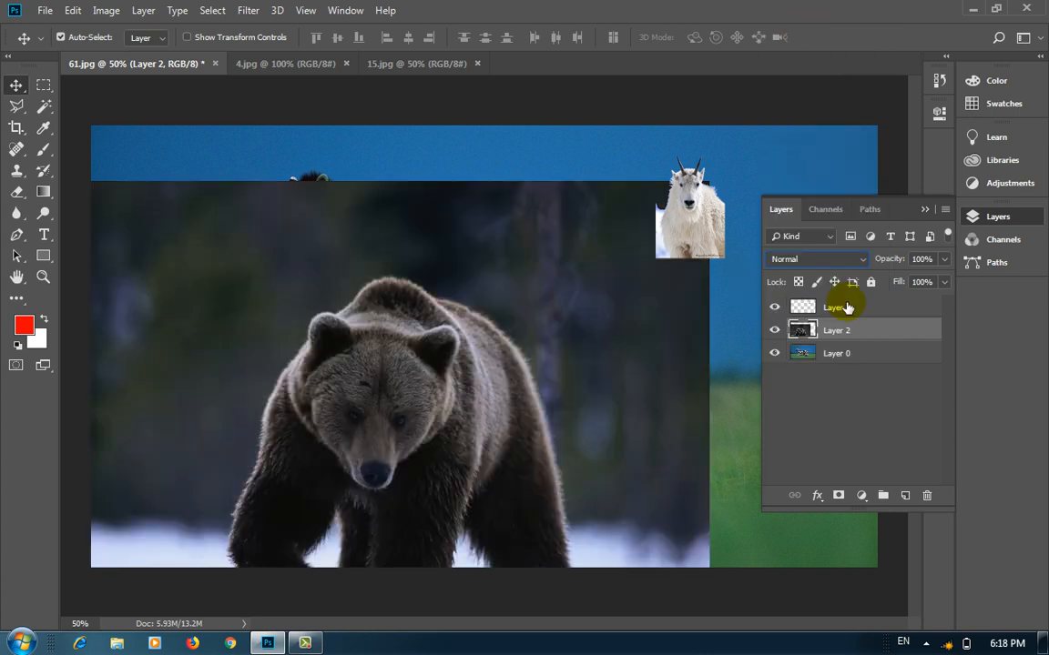
left_click_drag(555, 311, 588, 392)
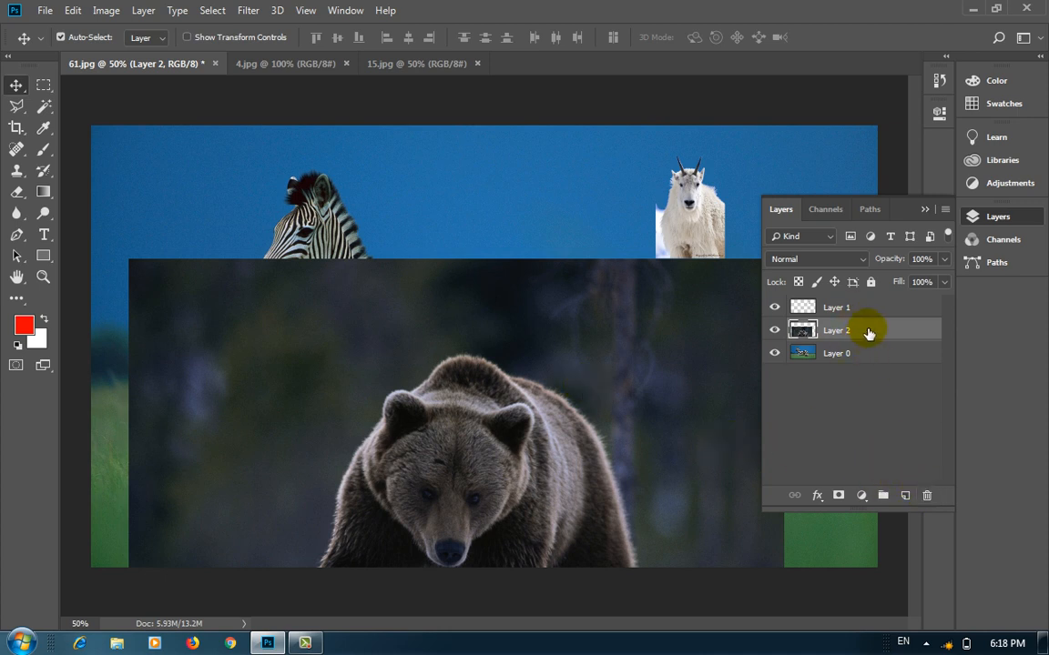
mouse_move(866, 330)
left_mouse_down()
mouse_move(927, 495)
mouse_move(856, 337)
mouse_move(871, 341)
left_mouse_up()
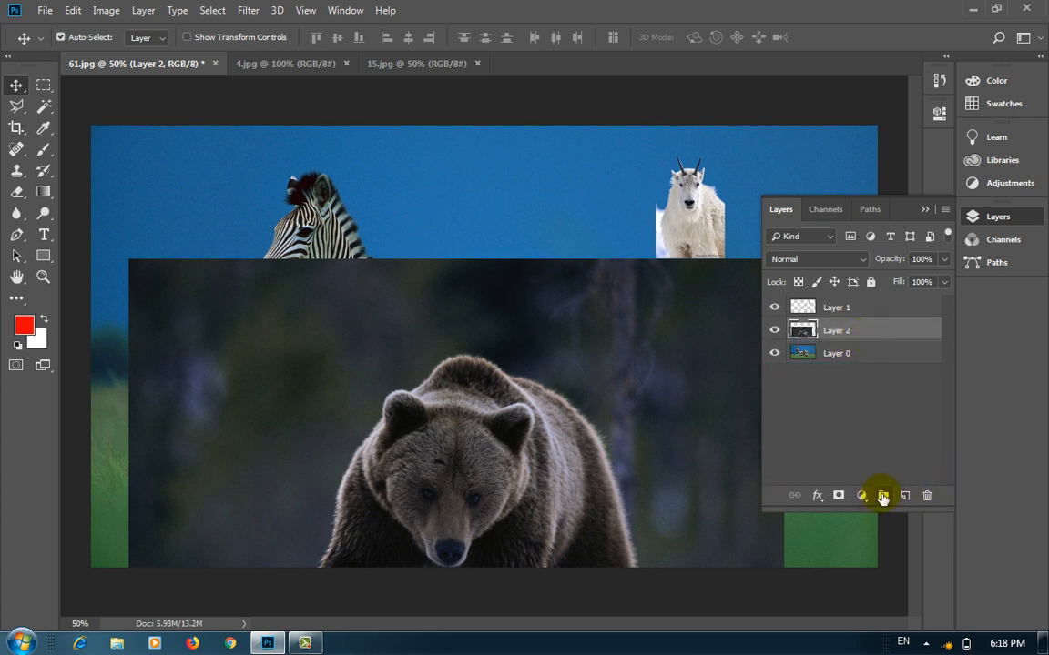
Create a new layer group above Layer 1 and expand it
left_click(835, 306)
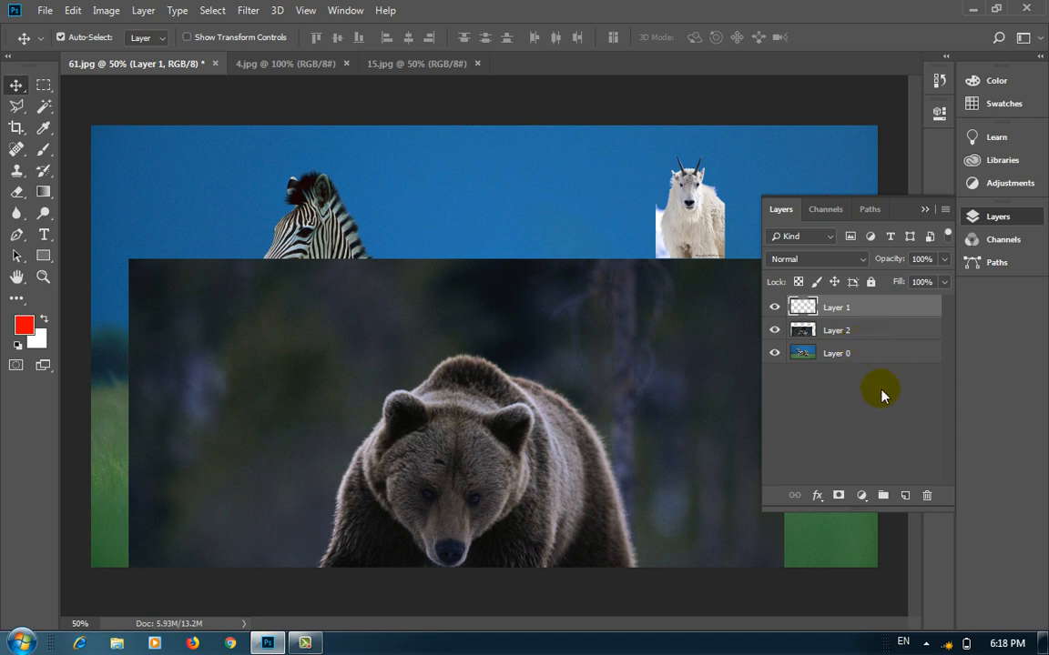
left_click(880, 503)
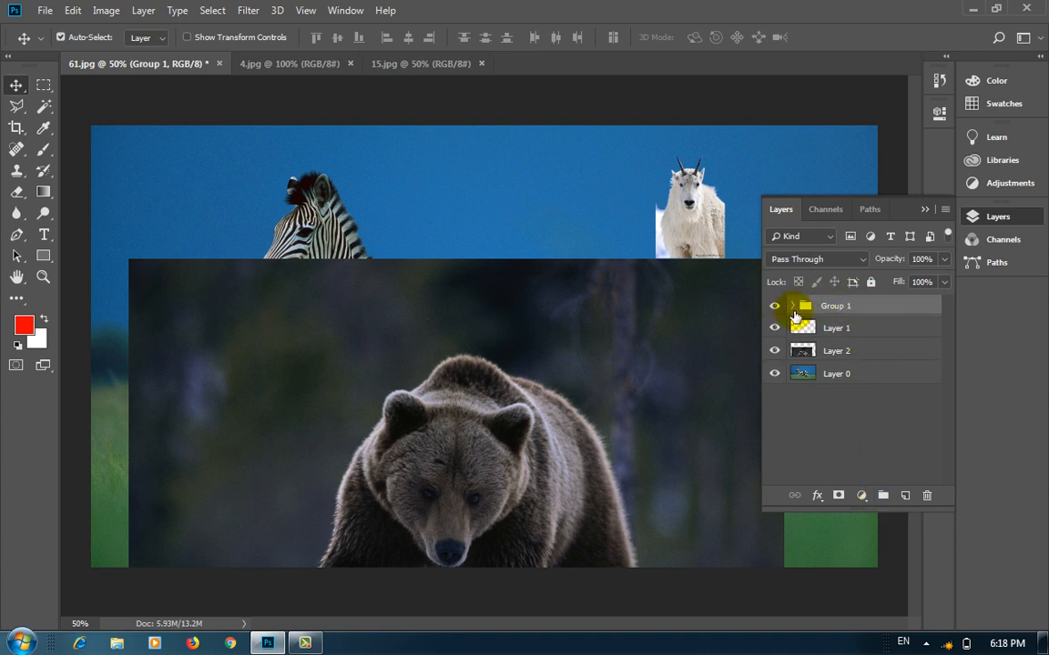
left_click(792, 306)
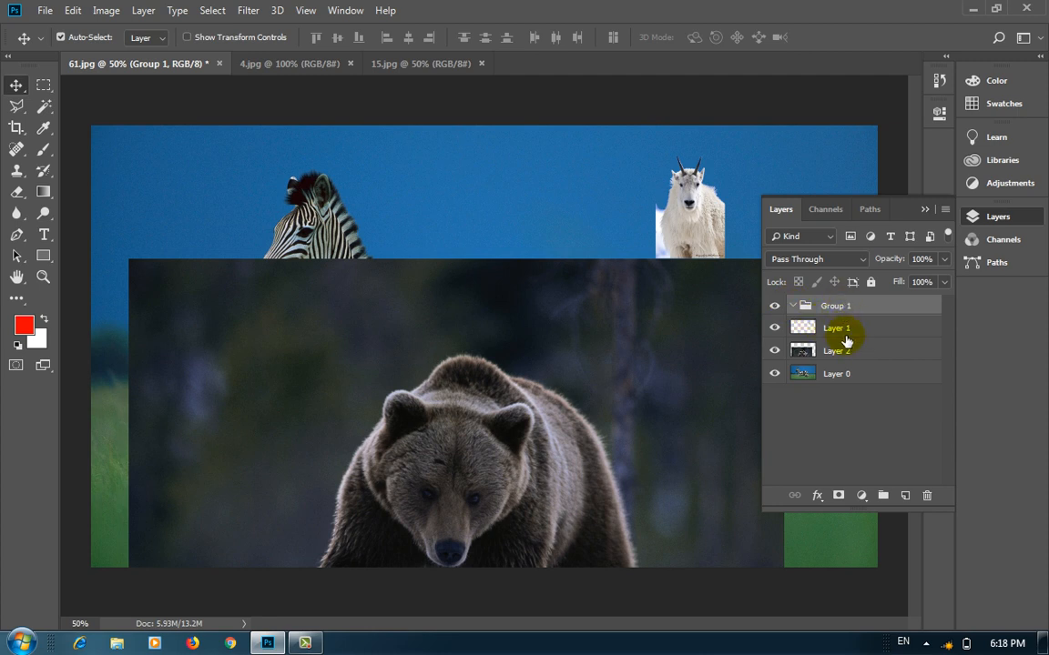
Move Layer 1 and Layer 2 into Group 1 with Layer 2 on top, and collapse the group
mouse_move(847, 331)
left_mouse_down()
mouse_move(837, 307)
mouse_move(854, 313)
left_mouse_up()
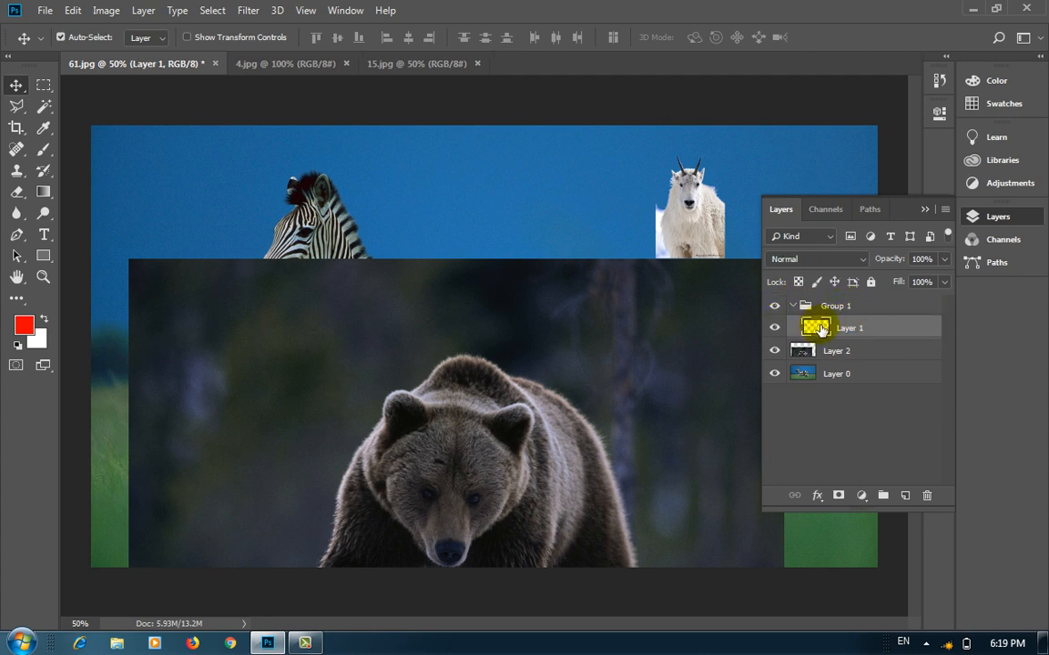
left_click_drag(836, 354, 839, 321)
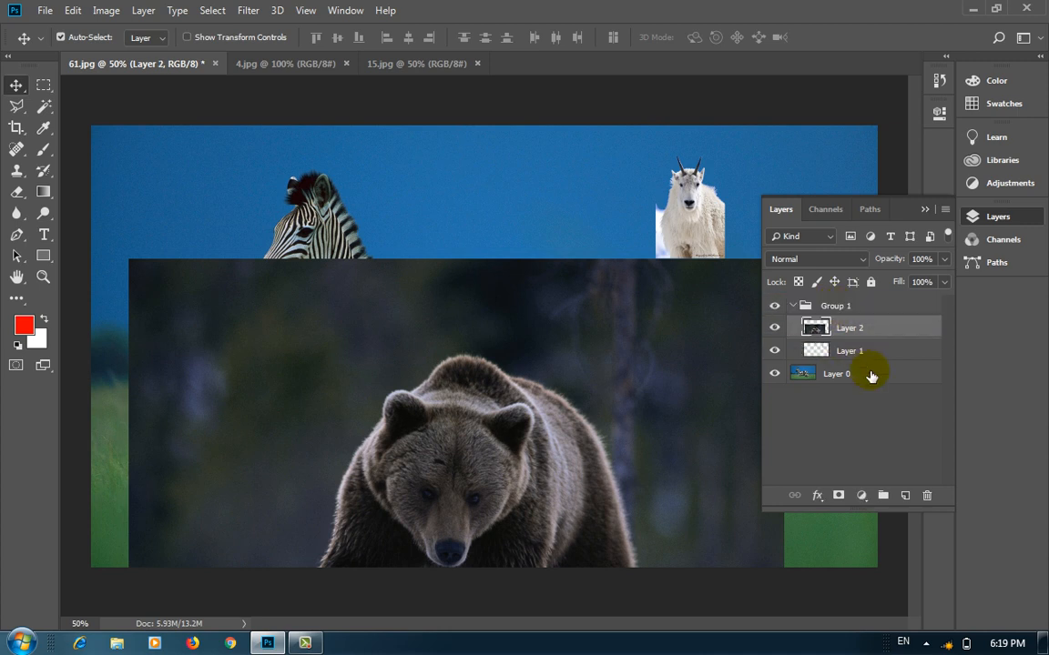
left_click(792, 306)
left_click(842, 306)
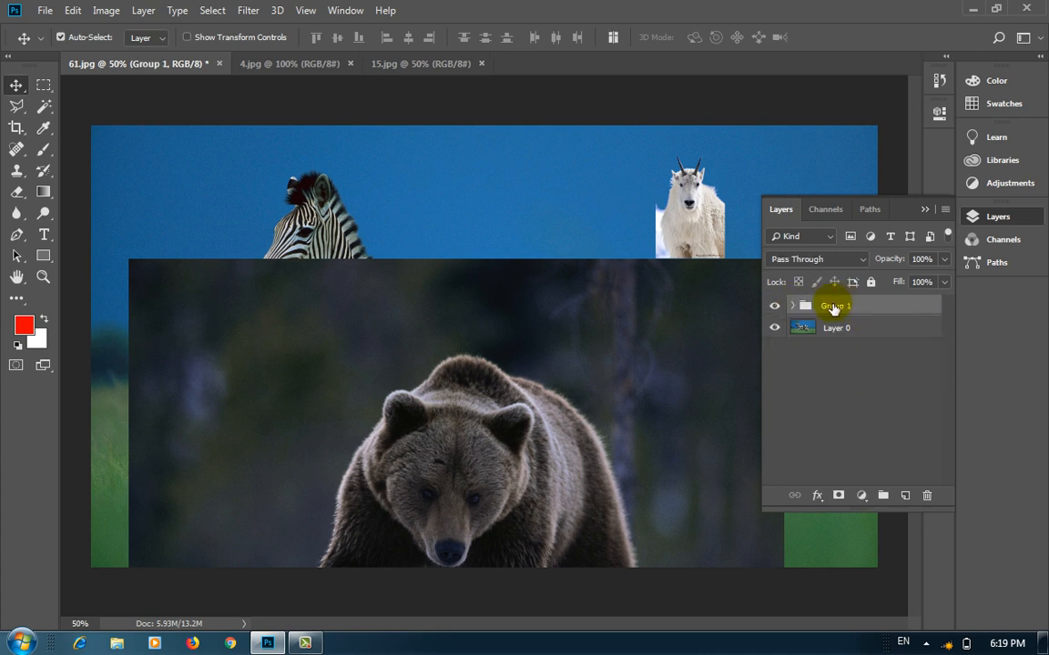
left_click(792, 306)
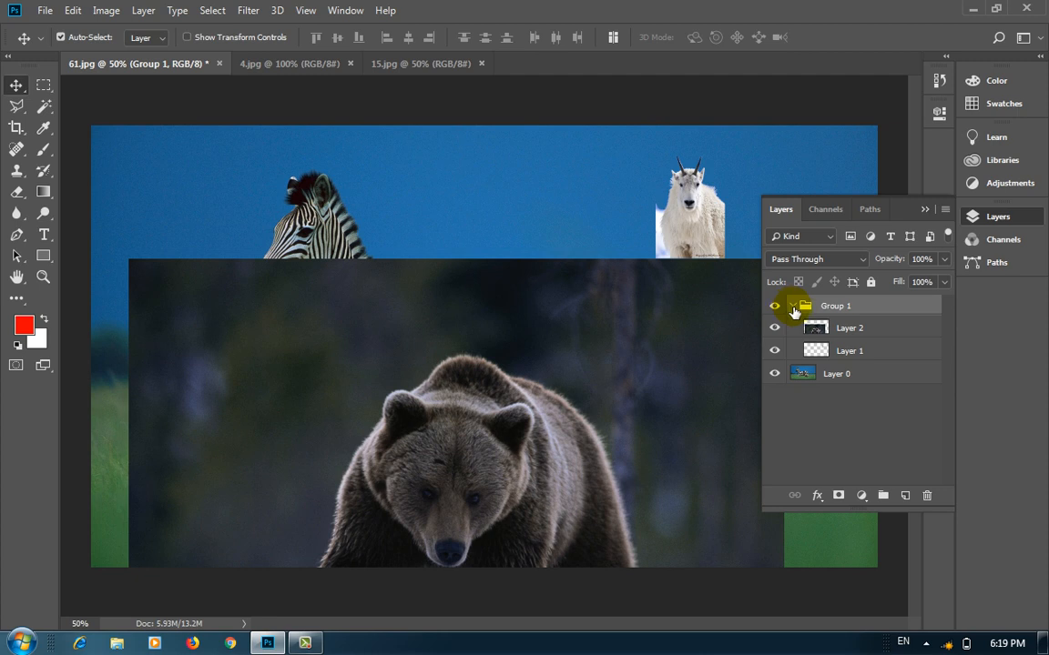
left_click(792, 307)
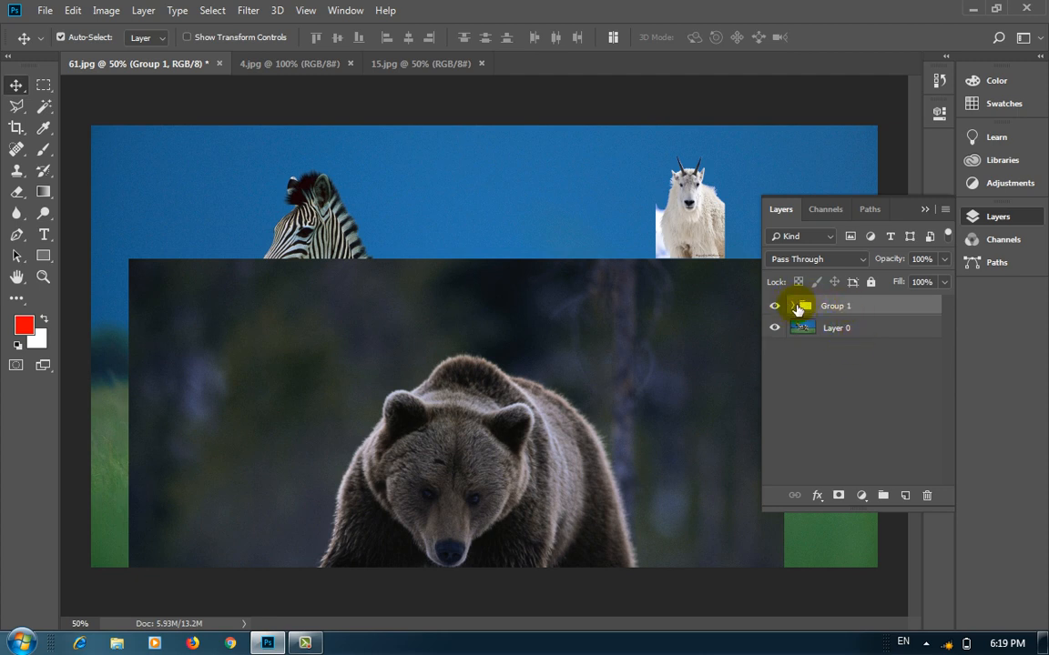
Move the bear picture straight up and the goat slightly left within Group 1, leaving the group collapsed
left_click(793, 305)
left_click_drag(660, 323, 660, 280)
left_click(846, 314)
left_click_drag(685, 199, 658, 198)
left_click(833, 306)
left_click(820, 329)
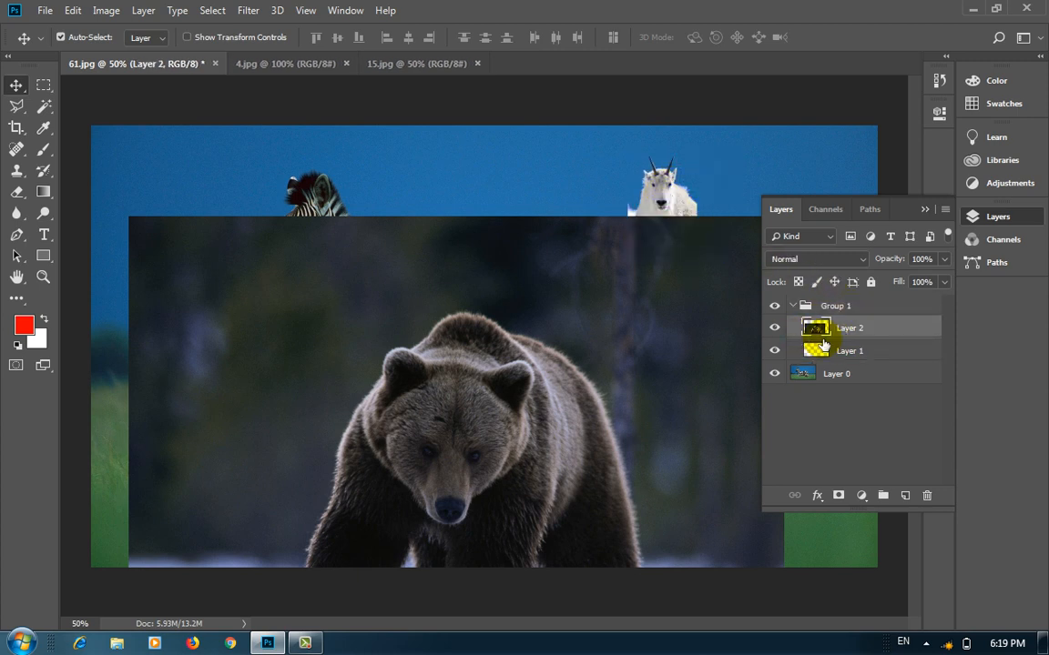
left_click(793, 306)
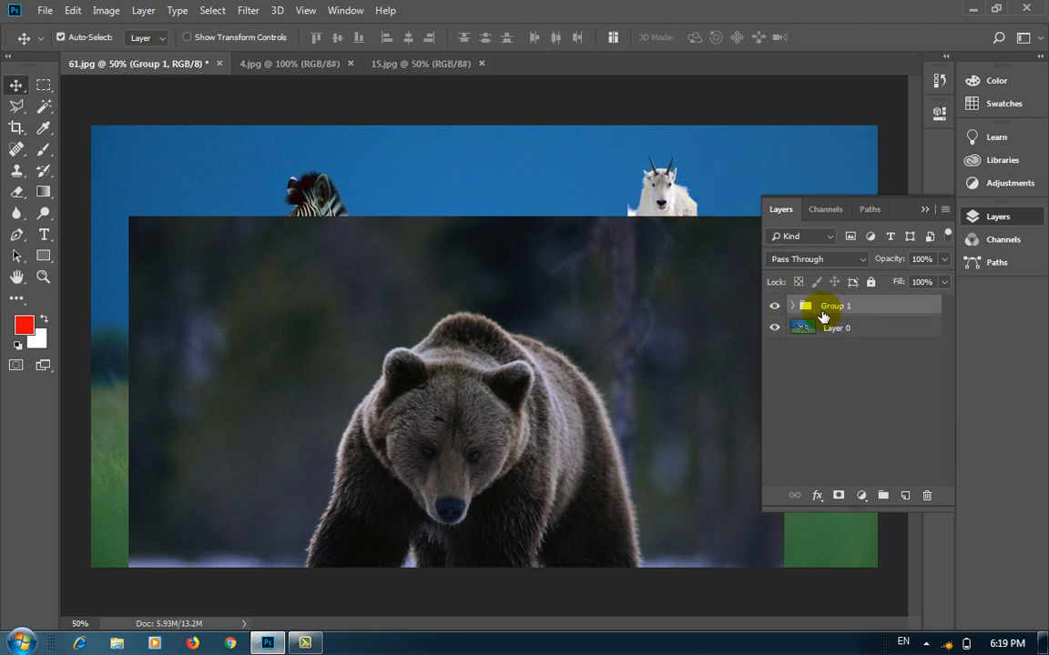
Expand Group 1 and toggle the visibility of the whole group and its individual layers off and on
left_click(793, 305)
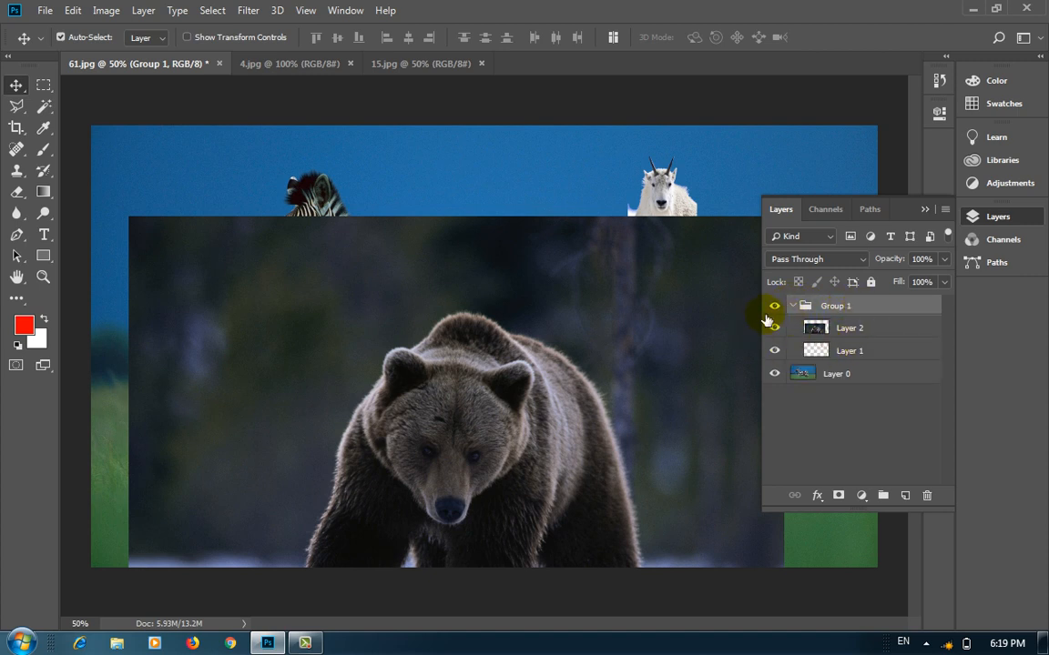
left_click(775, 307)
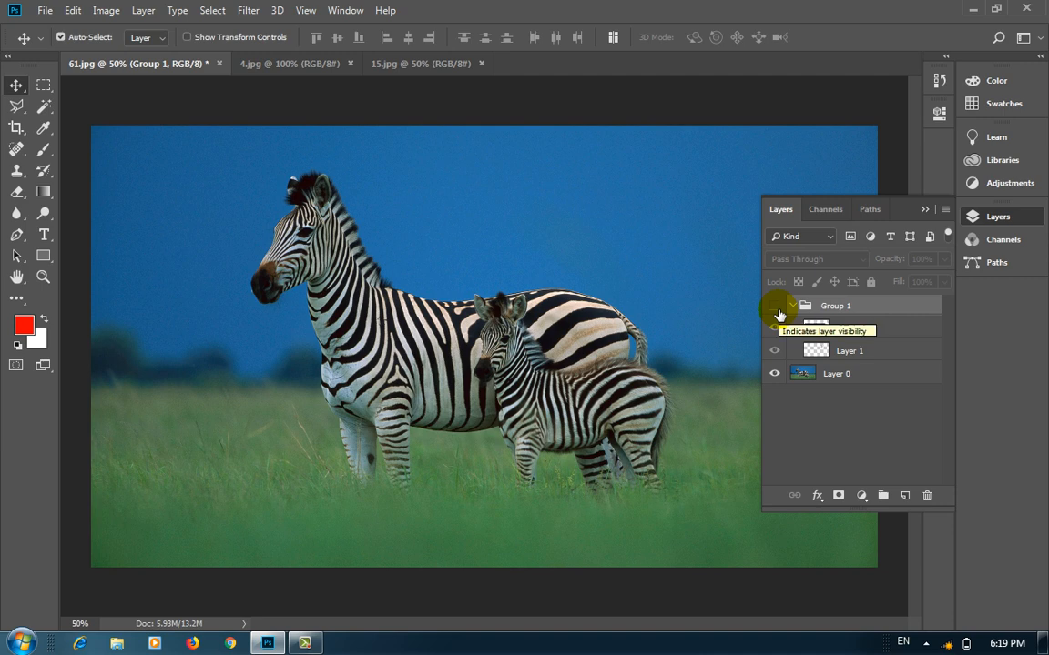
left_click(774, 308)
left_click(775, 308)
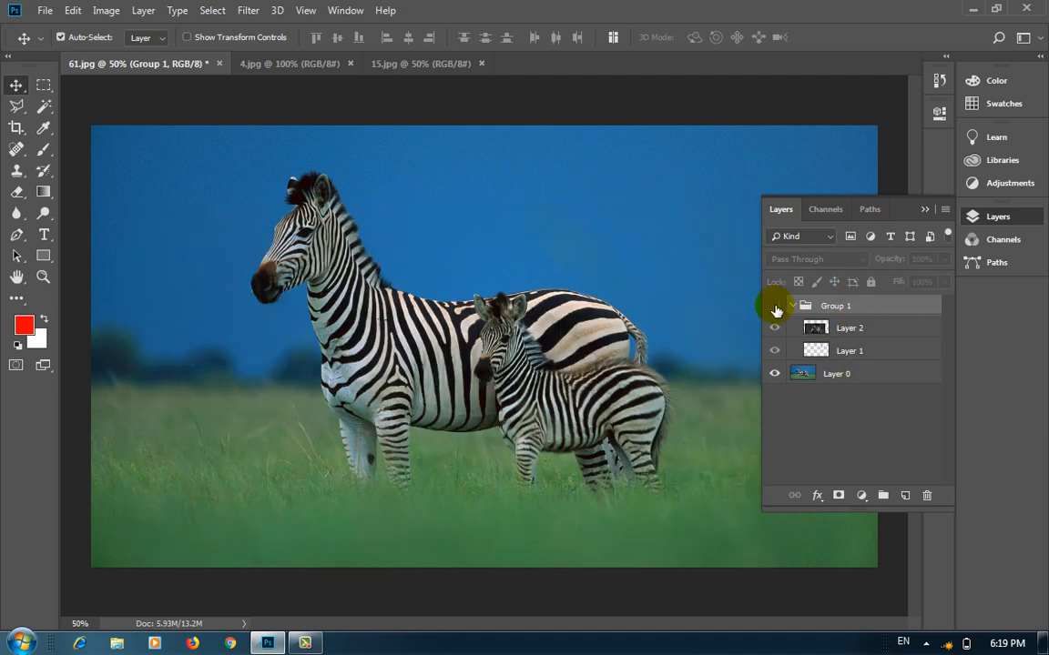
left_click(774, 308)
left_click(775, 329)
left_click(774, 331)
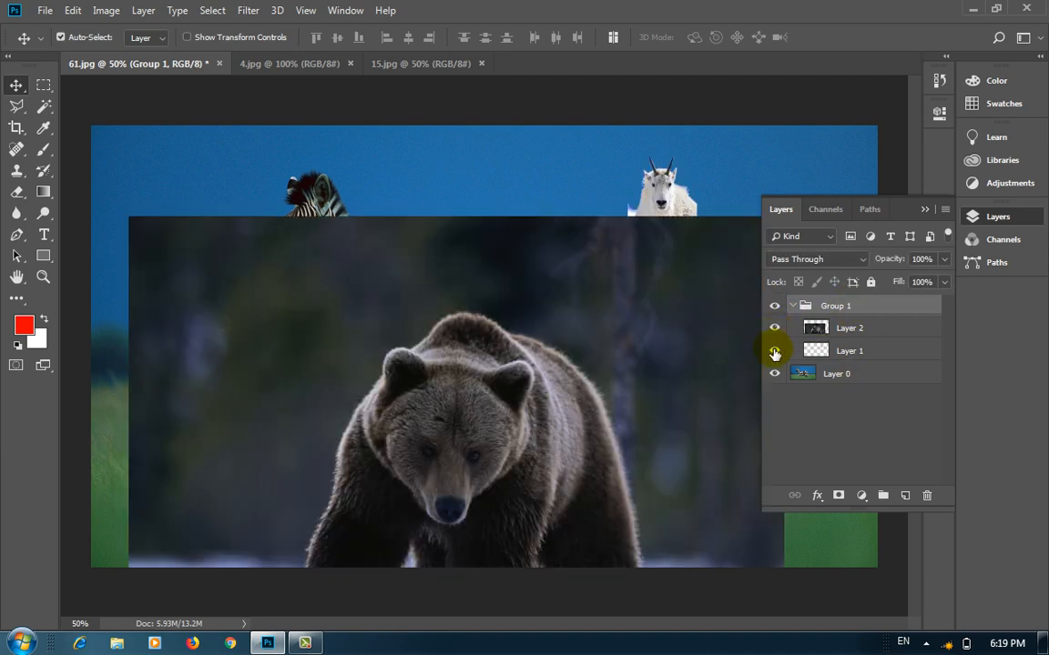
left_click(774, 351)
left_click(775, 308)
left_click(775, 308)
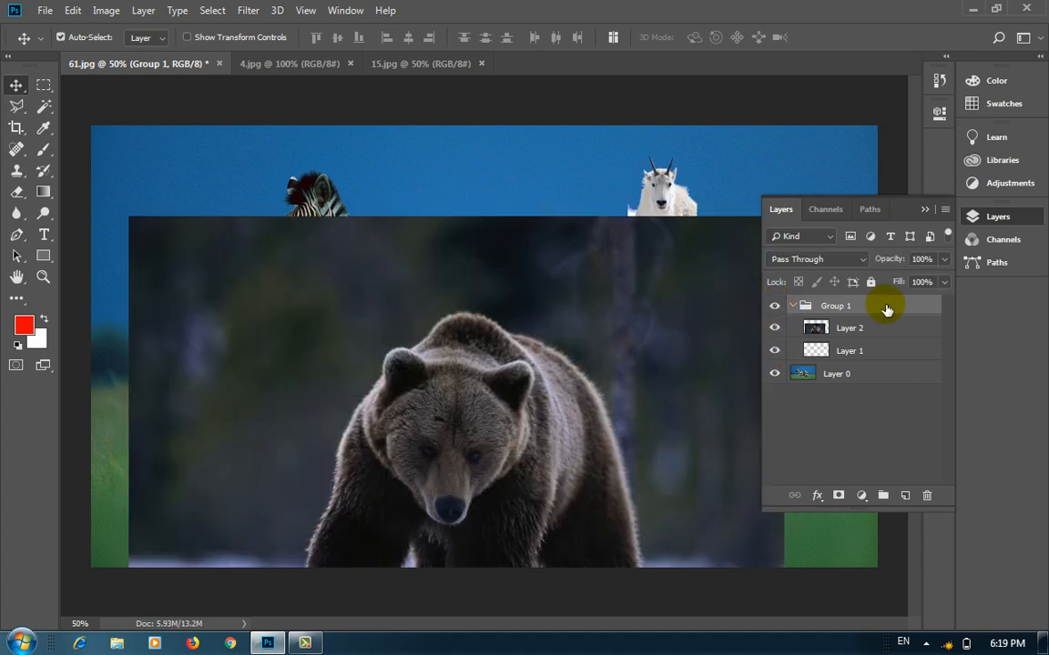
Try 50% opacity on Group 1, return it to 100%, and collapse the layer list
left_click(944, 259)
left_click_drag(931, 281, 905, 283)
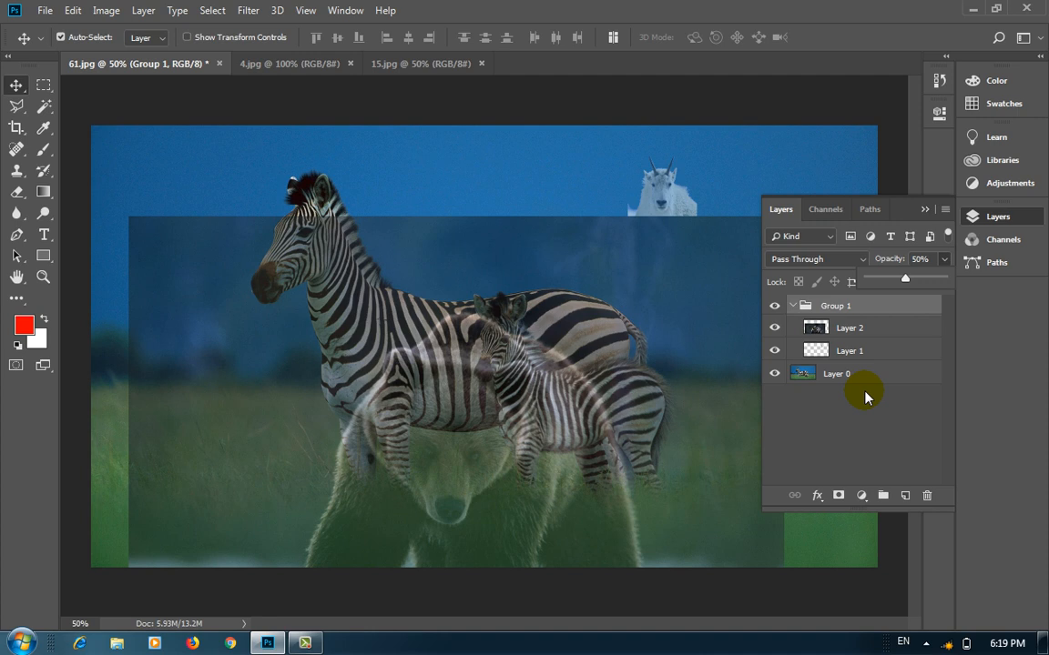
left_click_drag(907, 278, 956, 287)
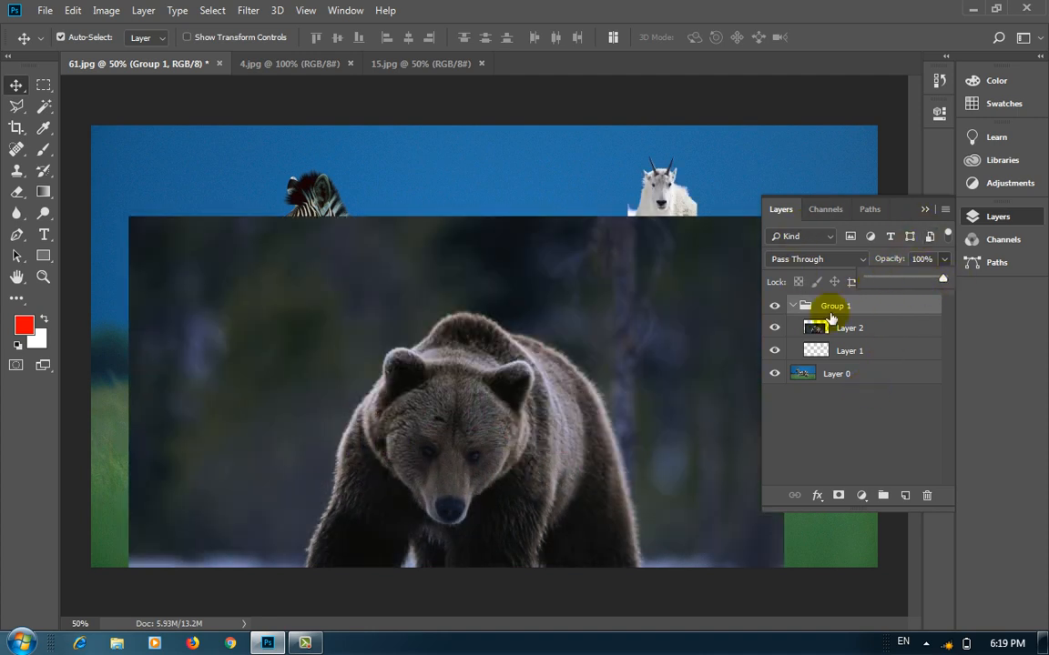
left_click(922, 209)
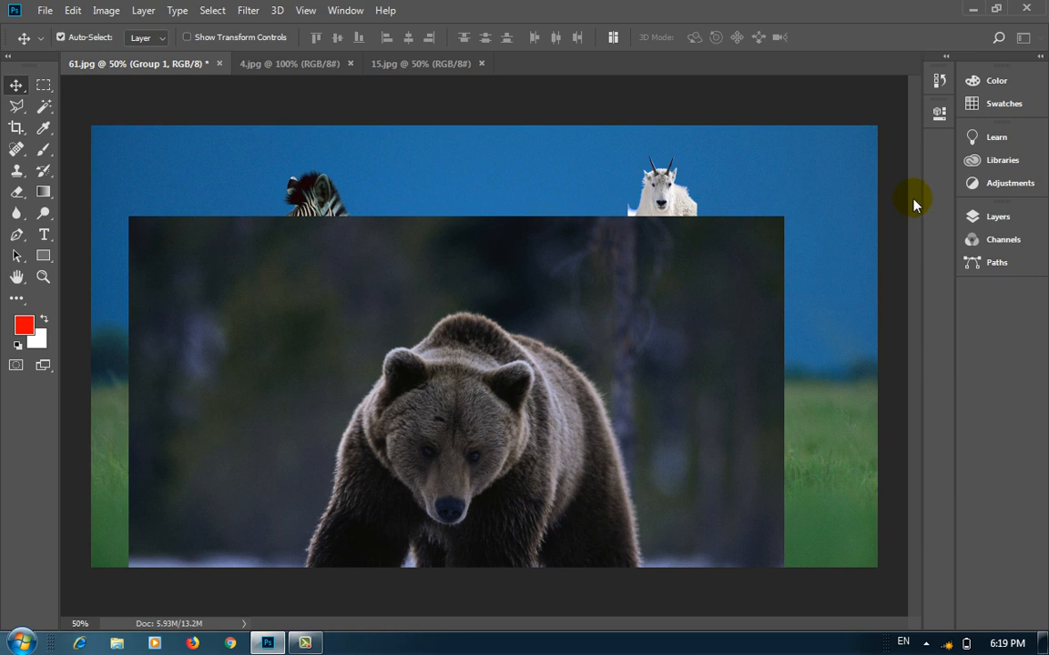